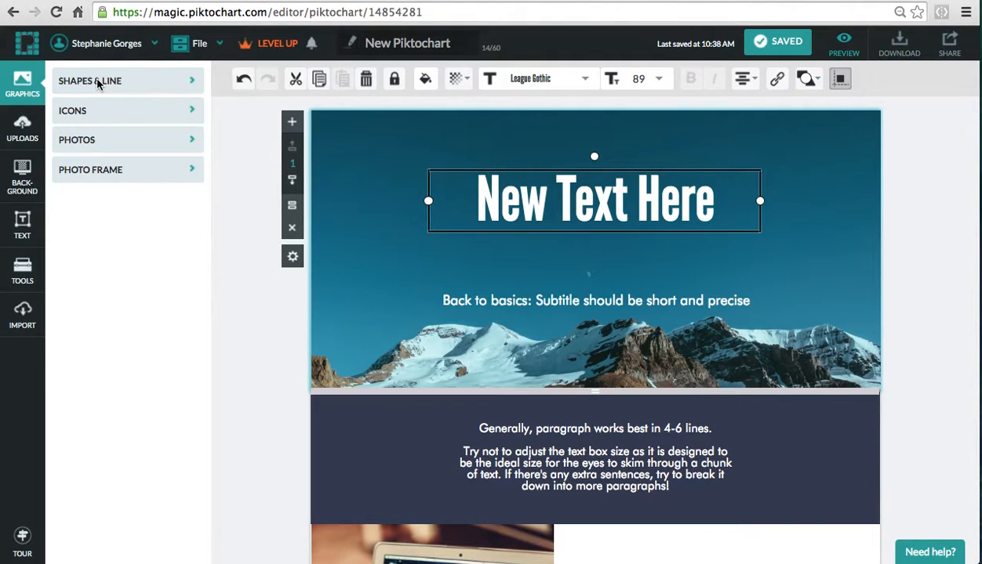
# Place a star from the basic shapes in the header block, beside the title text.
pyautogui.click(121, 84)
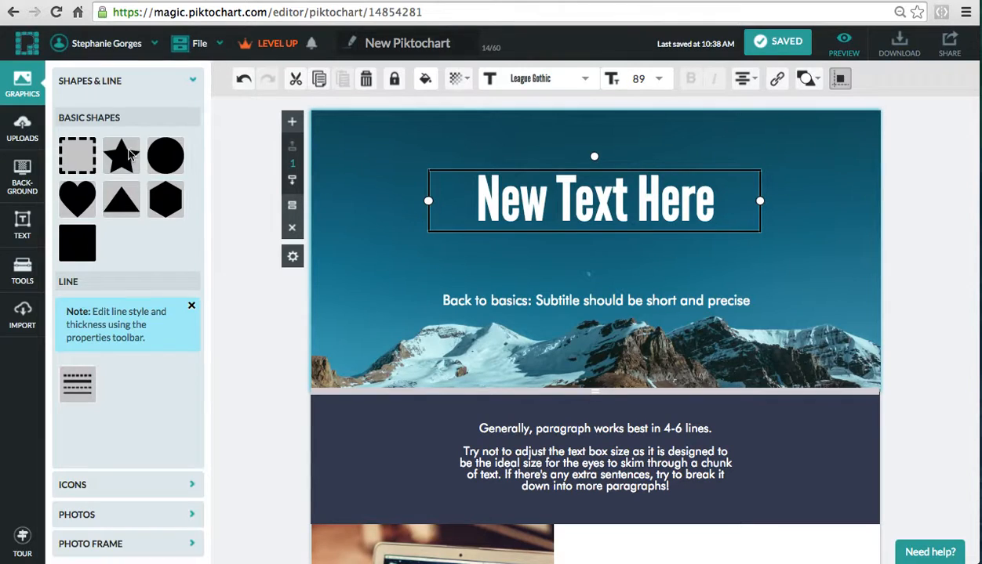
pyautogui.moveTo(223, 160); pyautogui.dragTo(388, 189)
pyautogui.moveTo(349, 226)
pyautogui.mouseDown()
pyautogui.moveTo(301, 280)
pyautogui.moveTo(381, 215)
pyautogui.moveTo(314, 208)
pyautogui.moveTo(344, 243)
pyautogui.moveTo(356, 211)
pyautogui.mouseUp()
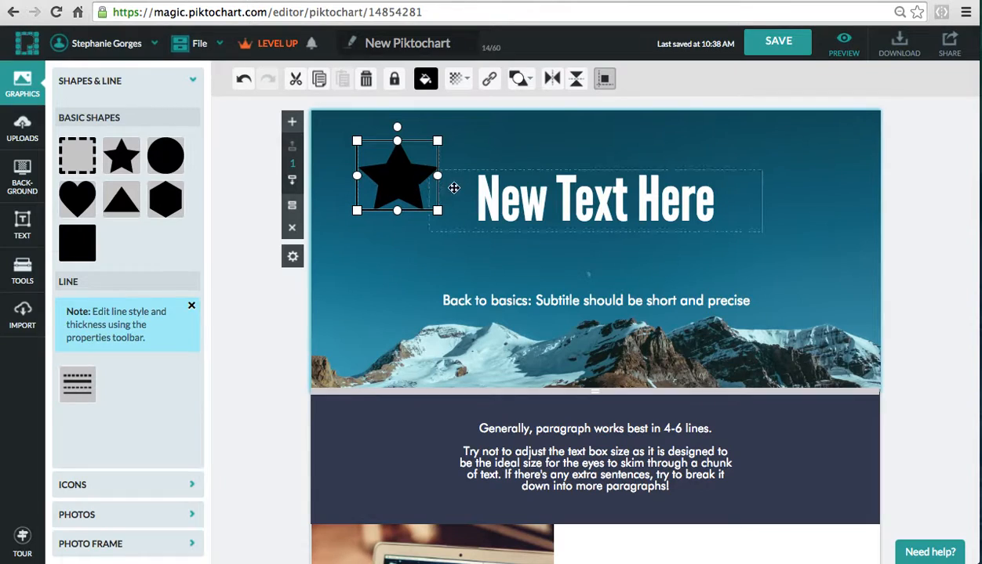
# Recolor the star shape beside the title to grey.
pyautogui.click(430, 82)
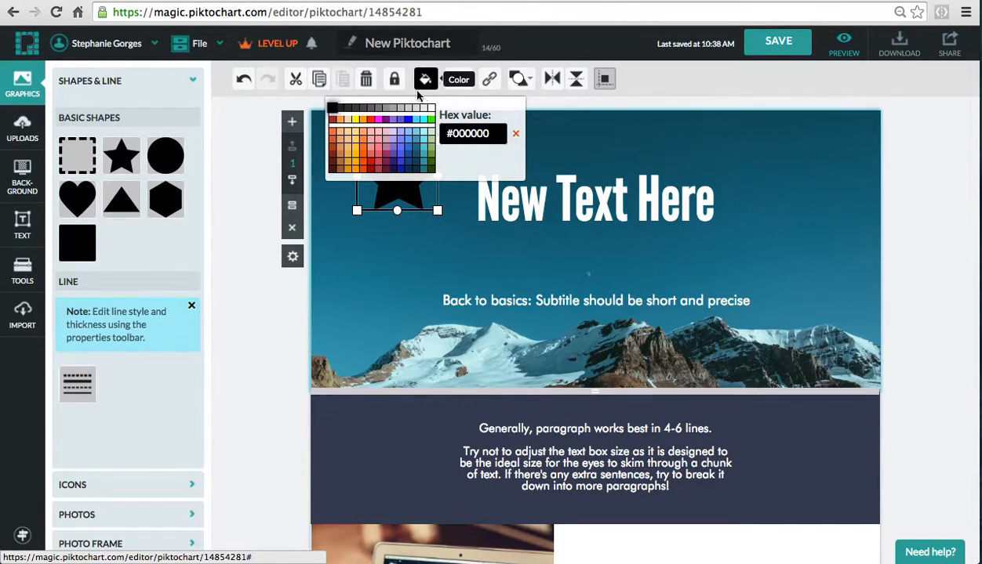
pyautogui.click(382, 107)
pyautogui.click(354, 280)
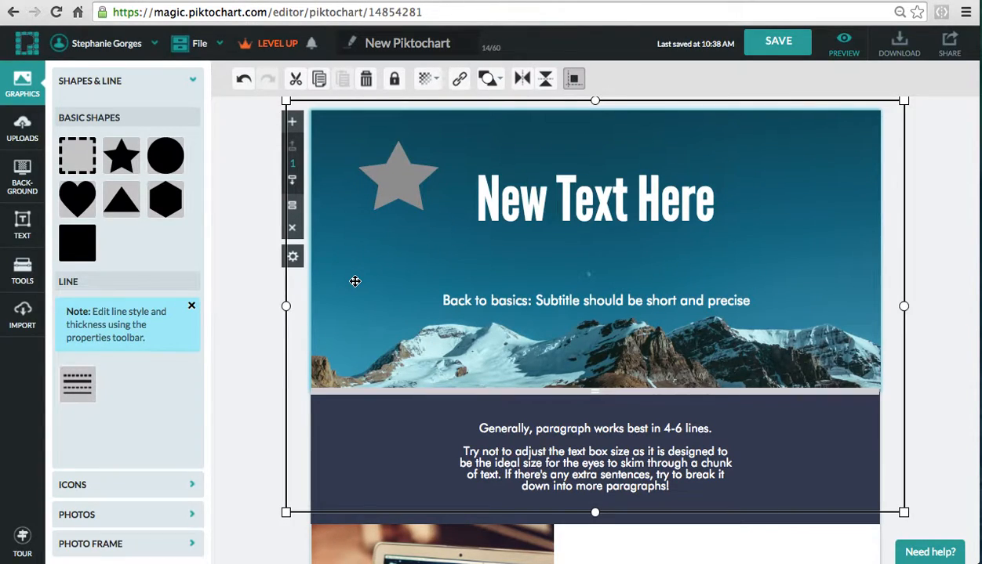
pyautogui.click(193, 83)
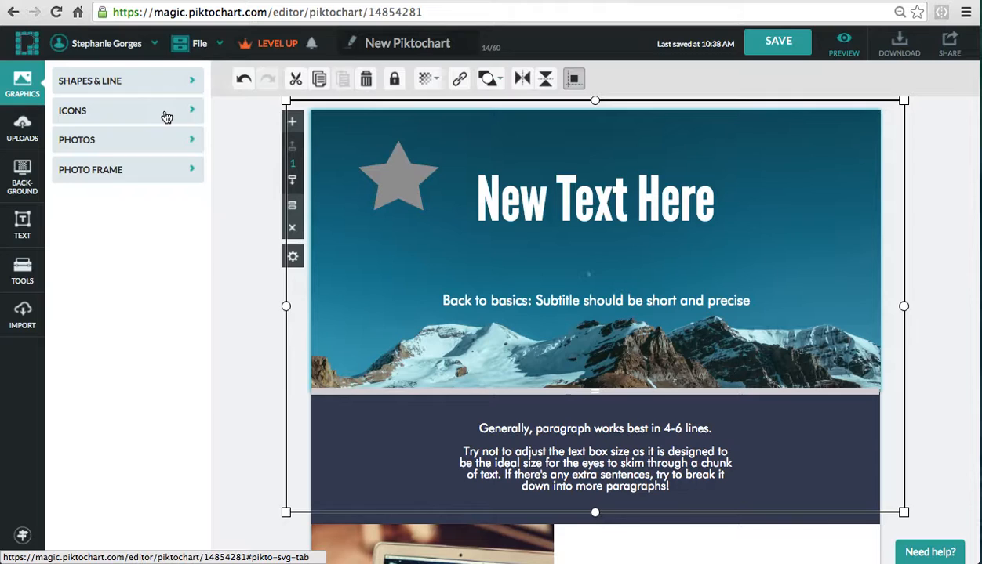
# Search the icons for "star" and place the blue circular star badge beside the title.
pyautogui.click(166, 117)
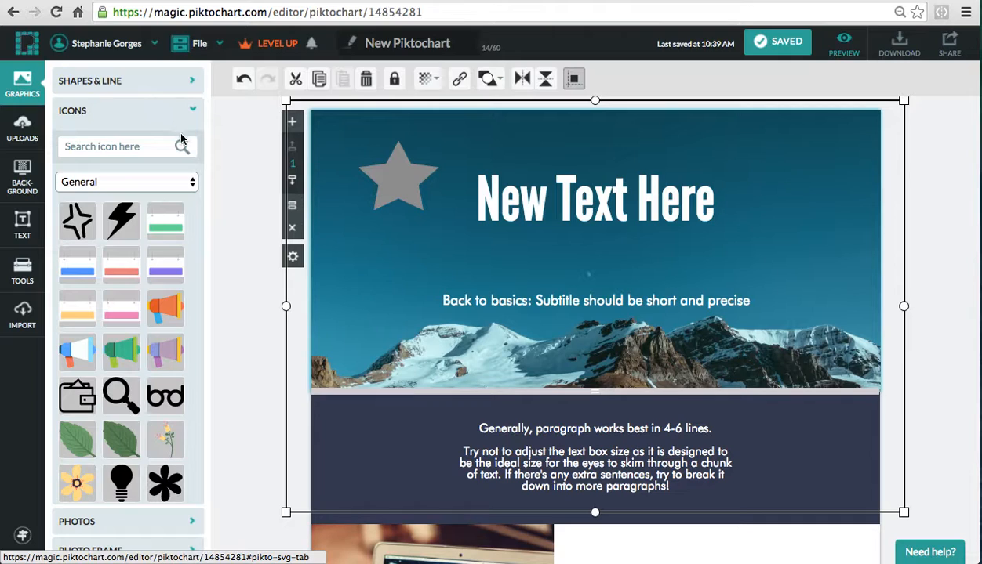
pyautogui.click(141, 147)
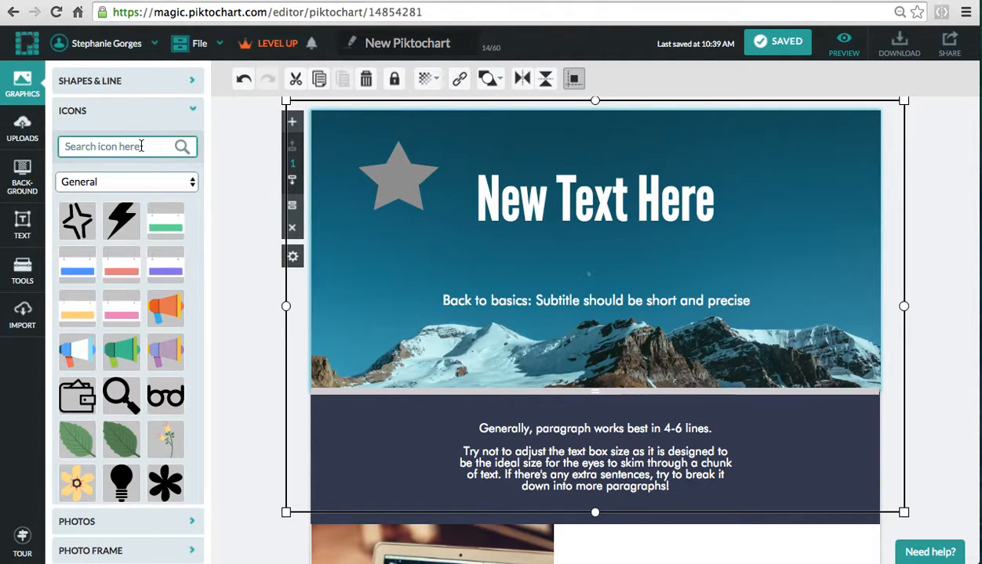
pyautogui.write('stars')
pyautogui.press('BackSpace')
pyautogui.press('Return')
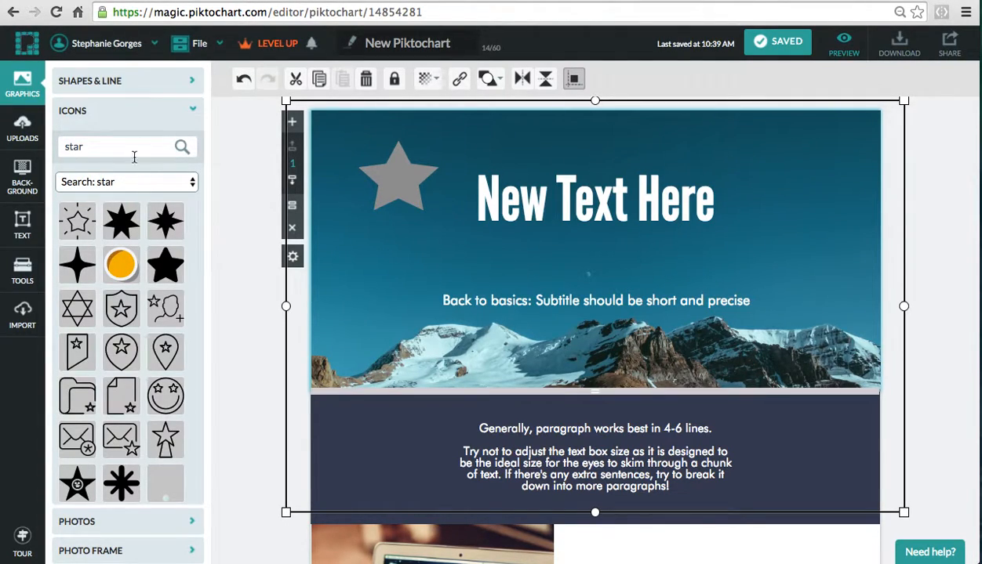
pyautogui.scroll(-5, 102, 267)
pyautogui.scroll(-1, 102, 267)
pyautogui.moveTo(165, 396); pyautogui.dragTo(405, 173)
# Delete the grey star shape beside the title, keeping the blue star badge.
pyautogui.click(403, 161)
pyautogui.press('Delete')
pyautogui.click(410, 225)
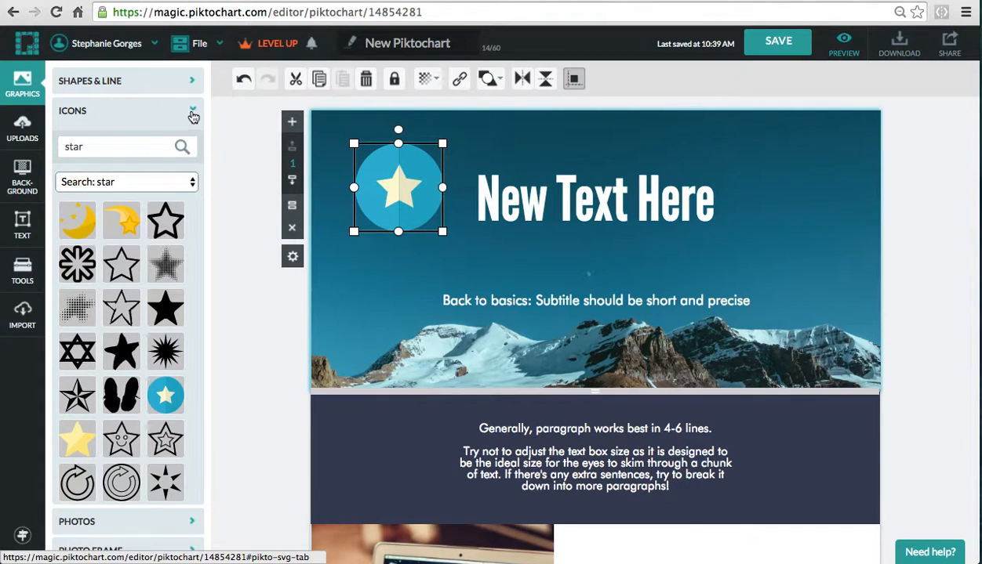
pyautogui.click(149, 181)
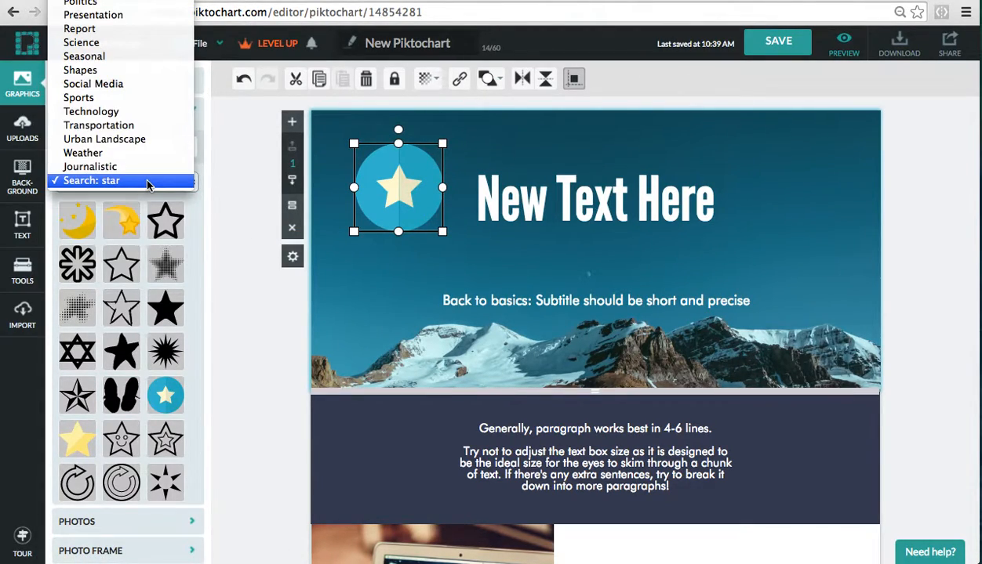
pyautogui.scroll(8, 142, 96)
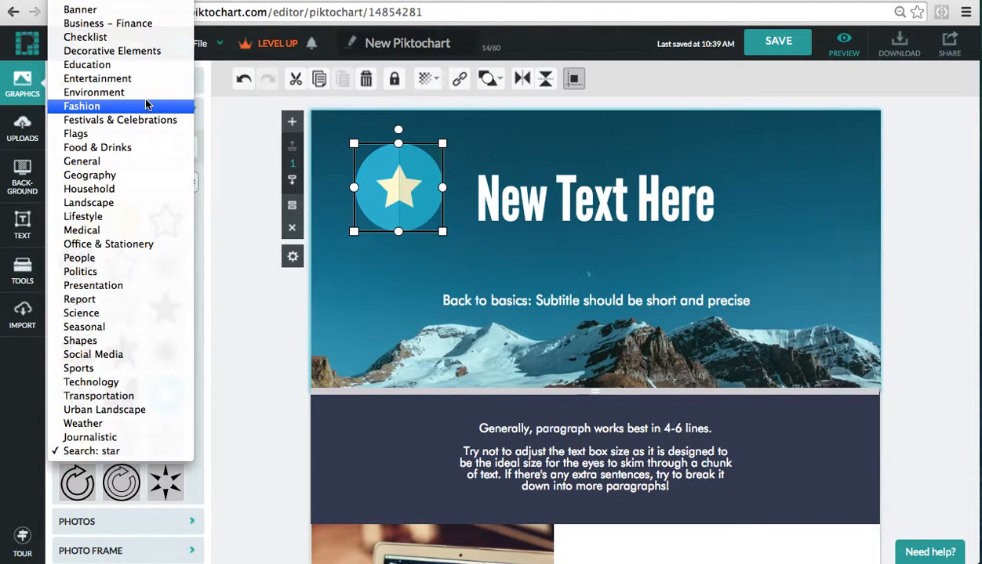
pyautogui.click(235, 180)
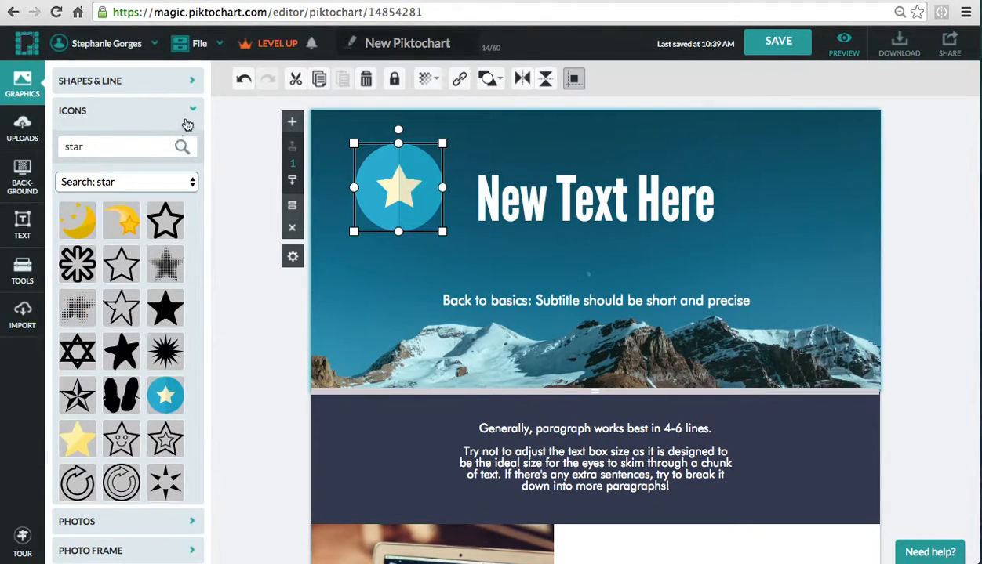
# Switch from the icons to the photo library and show its Landscape category.
pyautogui.click(191, 112)
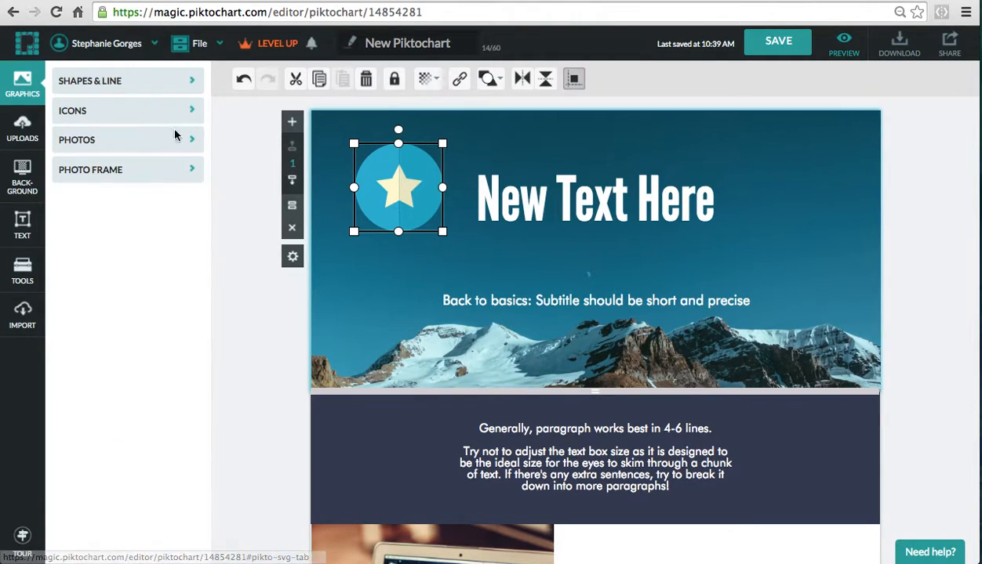
pyautogui.click(181, 144)
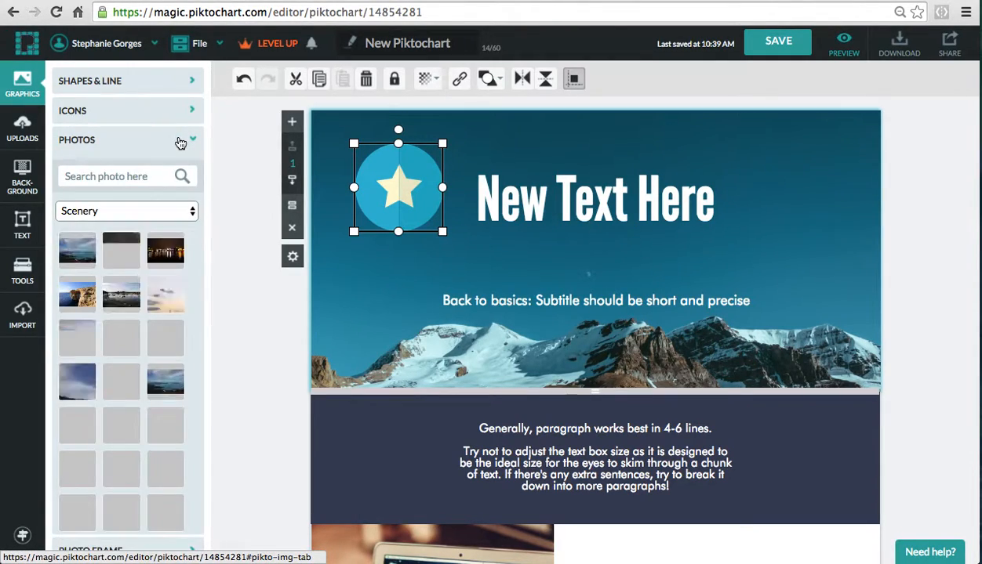
pyautogui.click(125, 211)
pyautogui.click(133, 141)
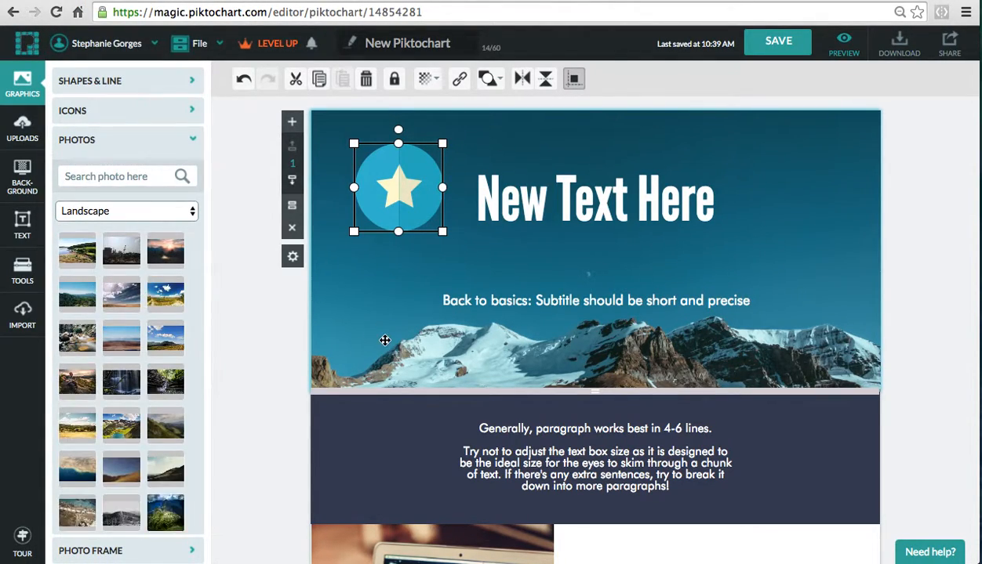
# Replace the mountain photo in the header block with the Landscape photo of a field under a blue sky.
pyautogui.click(770, 342)
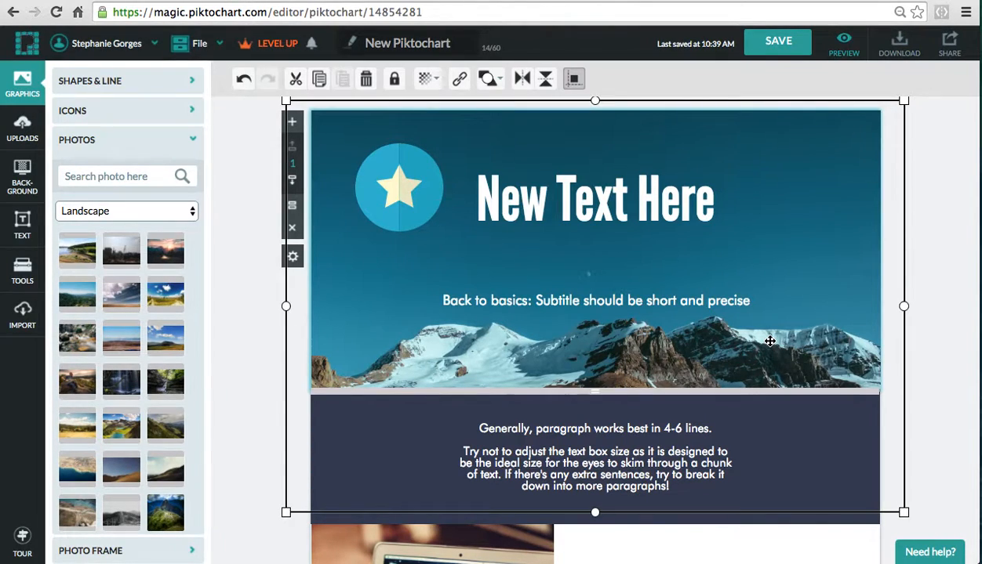
pyautogui.press('Delete')
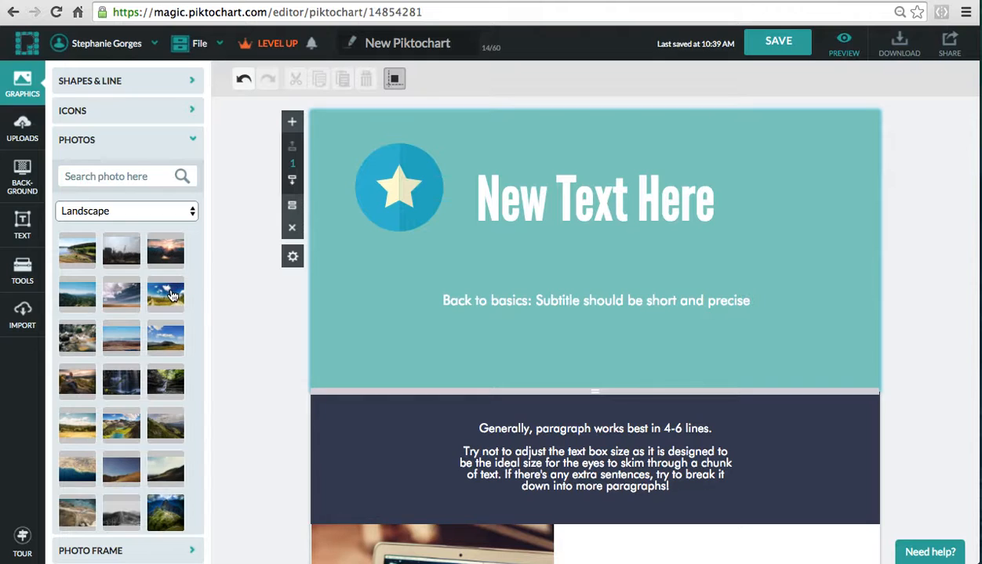
pyautogui.moveTo(570, 281); pyautogui.dragTo(570, 281)
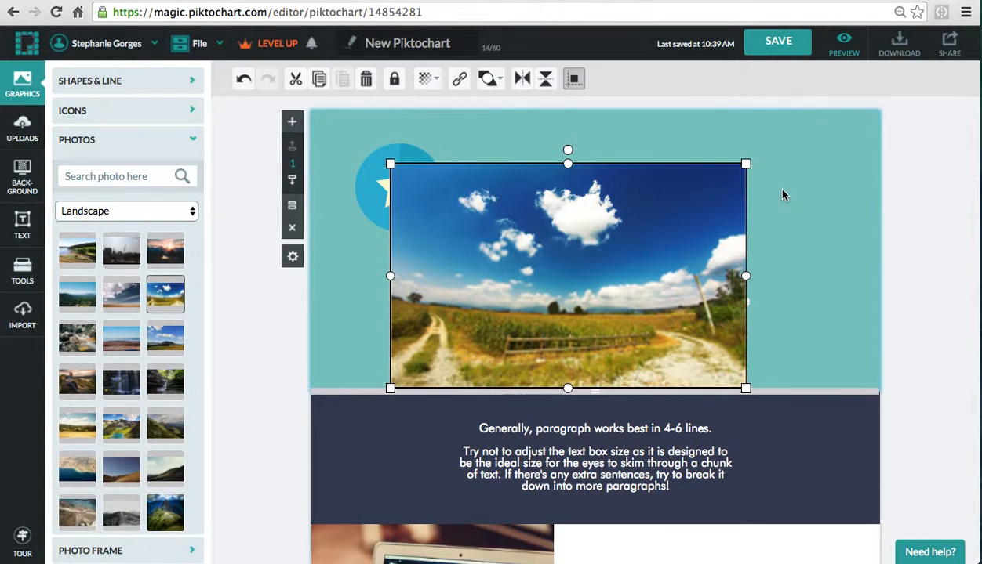
# Enlarge the field photo to cover the whole header block and send it to the back.
pyautogui.moveTo(745, 164); pyautogui.dragTo(893, 118)
pyautogui.moveTo(389, 389); pyautogui.dragTo(261, 469)
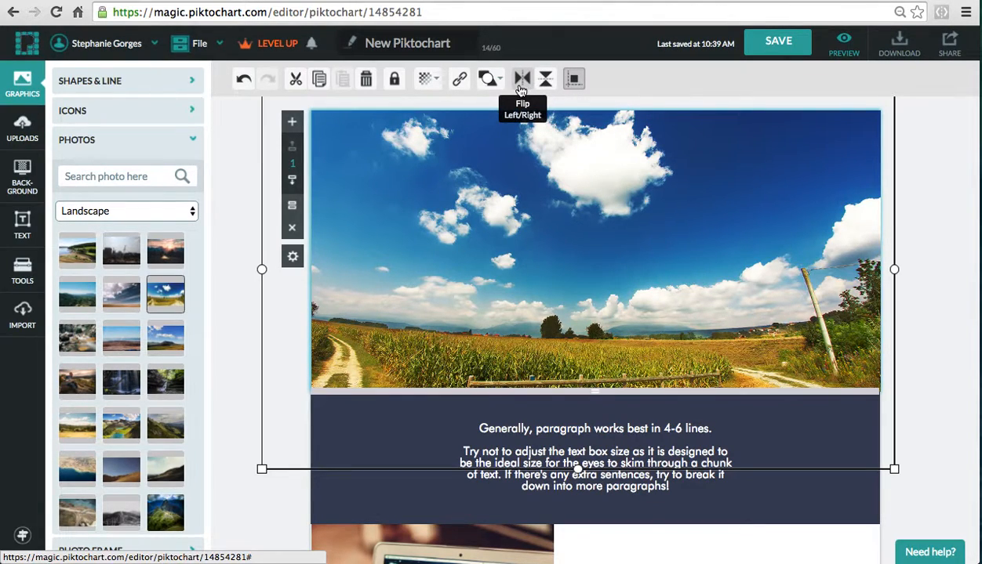
pyautogui.click(487, 79)
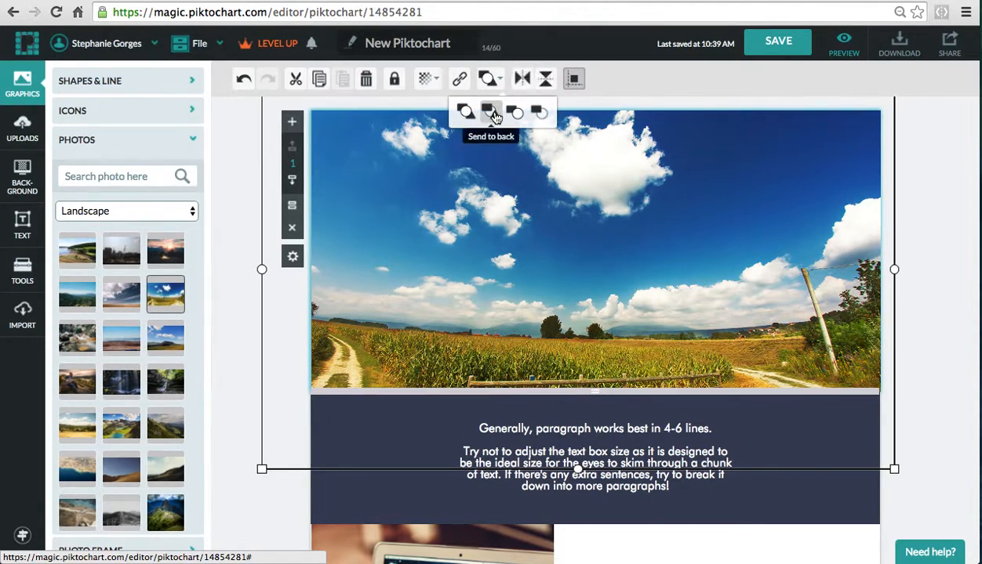
pyautogui.click(490, 114)
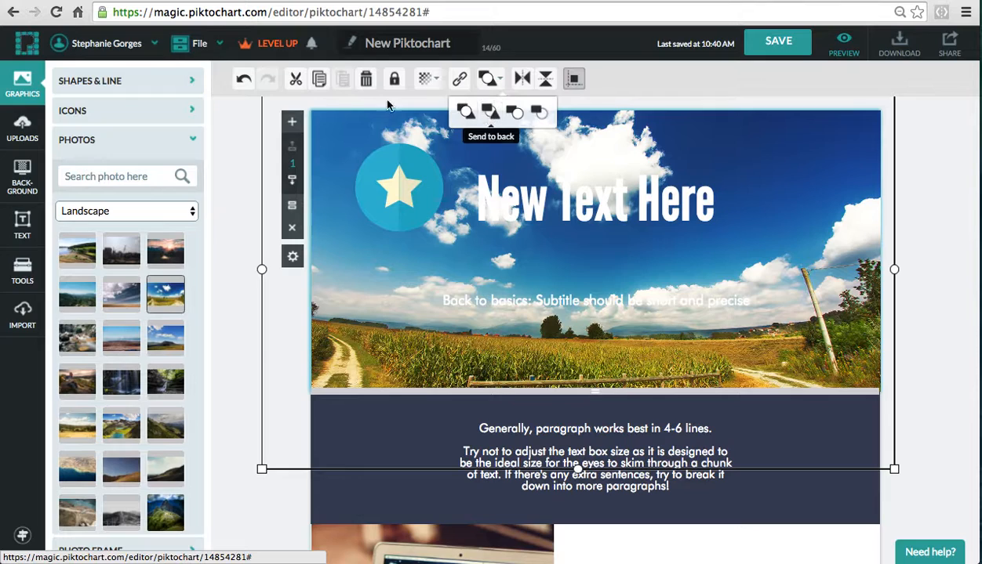
# Add the number 8 photo frame to the header's left end and enlarge it to nearly the block's full height.
pyautogui.click(196, 141)
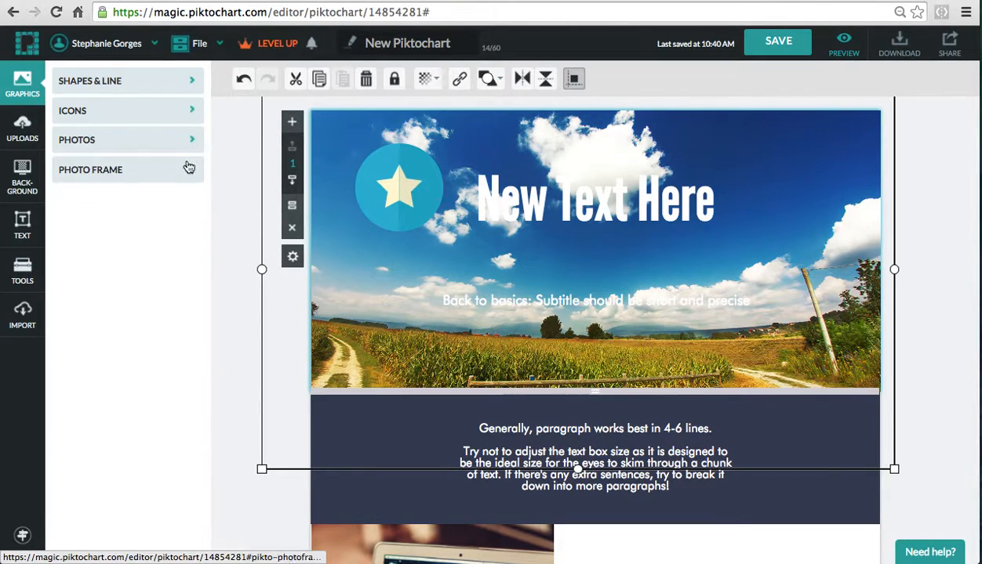
pyautogui.click(188, 171)
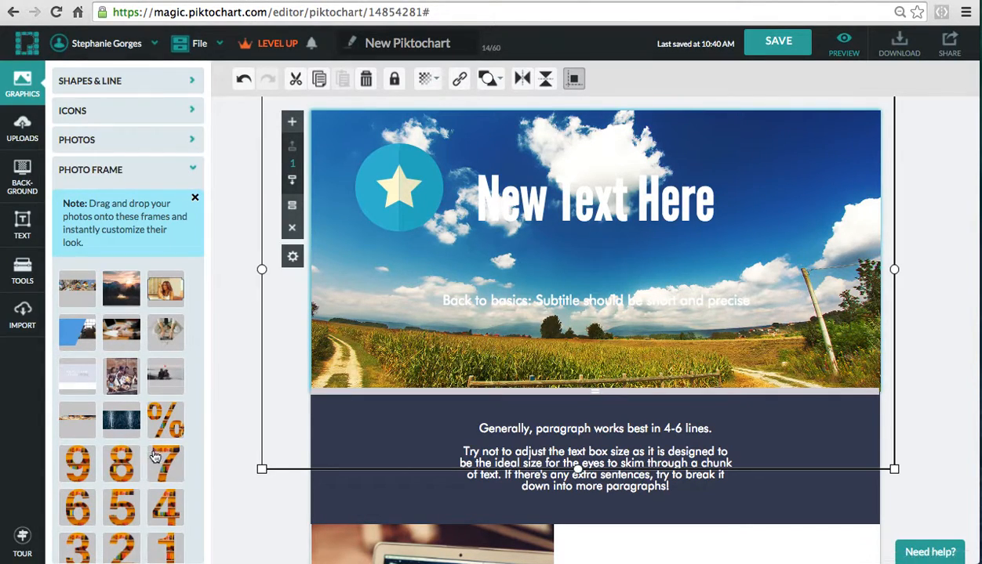
pyautogui.moveTo(126, 452); pyautogui.dragTo(374, 292)
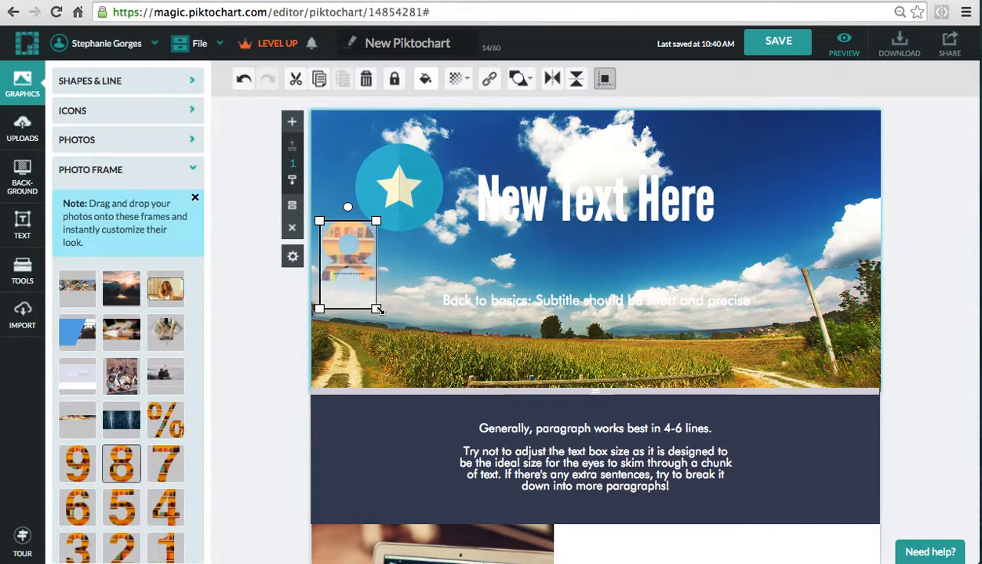
pyautogui.moveTo(378, 311); pyautogui.dragTo(490, 426)
pyautogui.moveTo(438, 331); pyautogui.dragTo(433, 235)
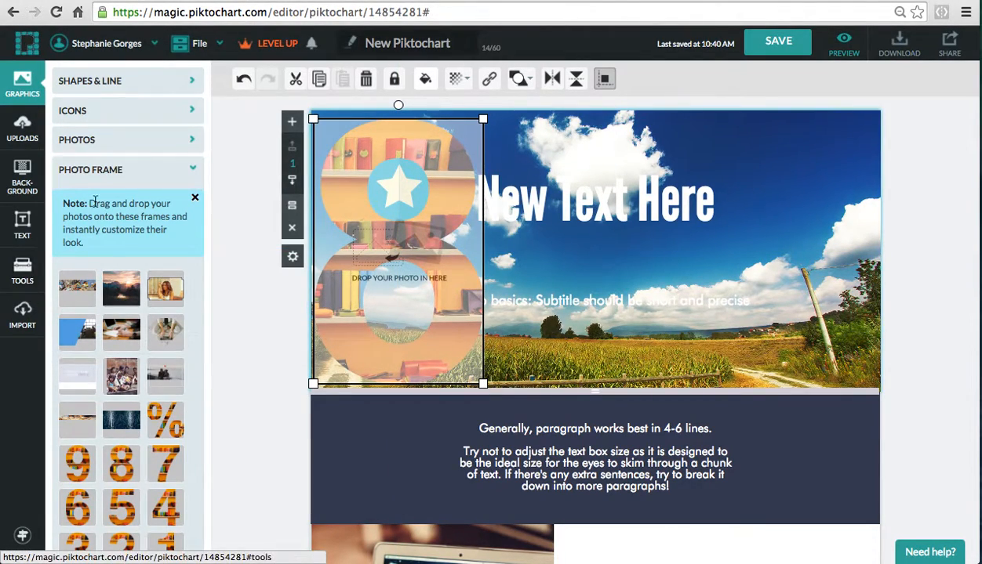
# Fill the number 8 frame with the sunset campsite photo from the Landscape photos.
pyautogui.click(120, 148)
pyautogui.moveTo(140, 297)
pyautogui.moveTo(140, 297); pyautogui.dragTo(407, 236)
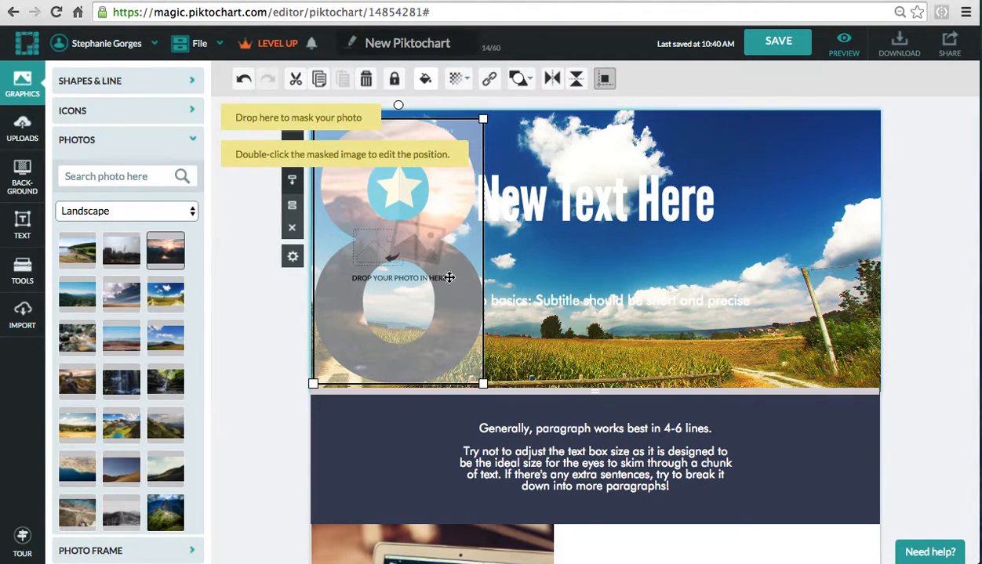
# Shift the campsite photo to the left inside the number 8 frame and apply the new position.
pyautogui.doubleClick(391, 248)
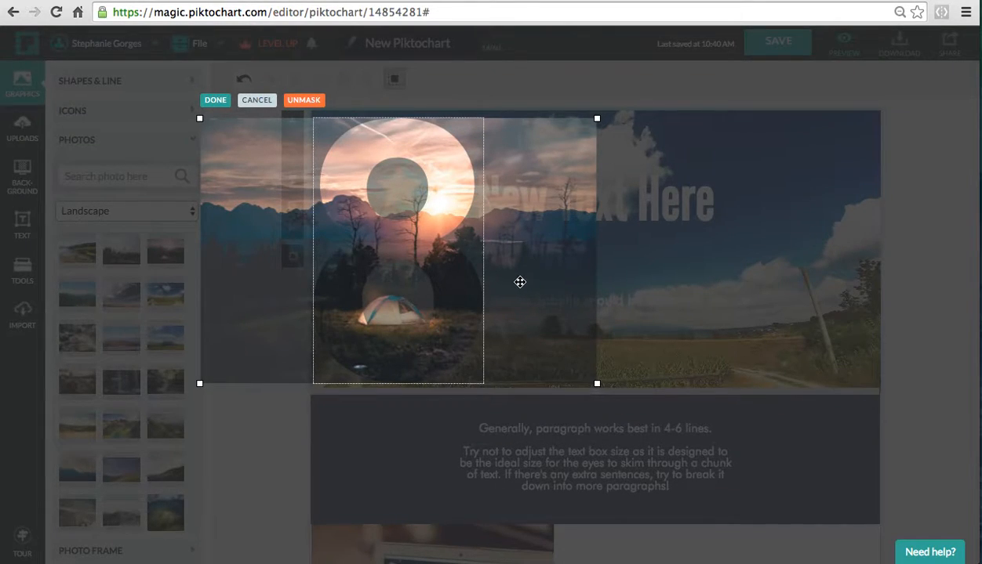
pyautogui.moveTo(518, 268); pyautogui.dragTo(475, 267)
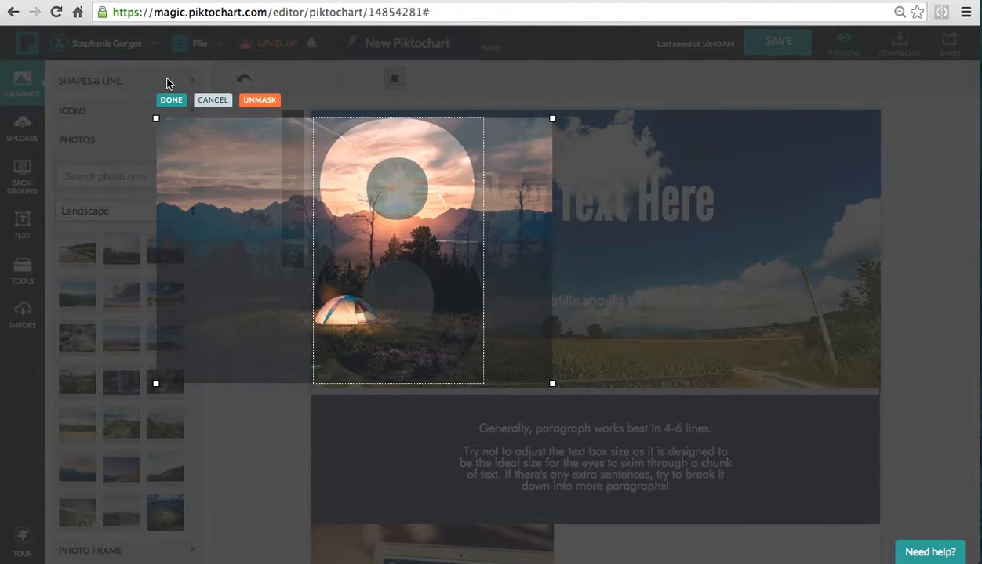
pyautogui.click(171, 99)
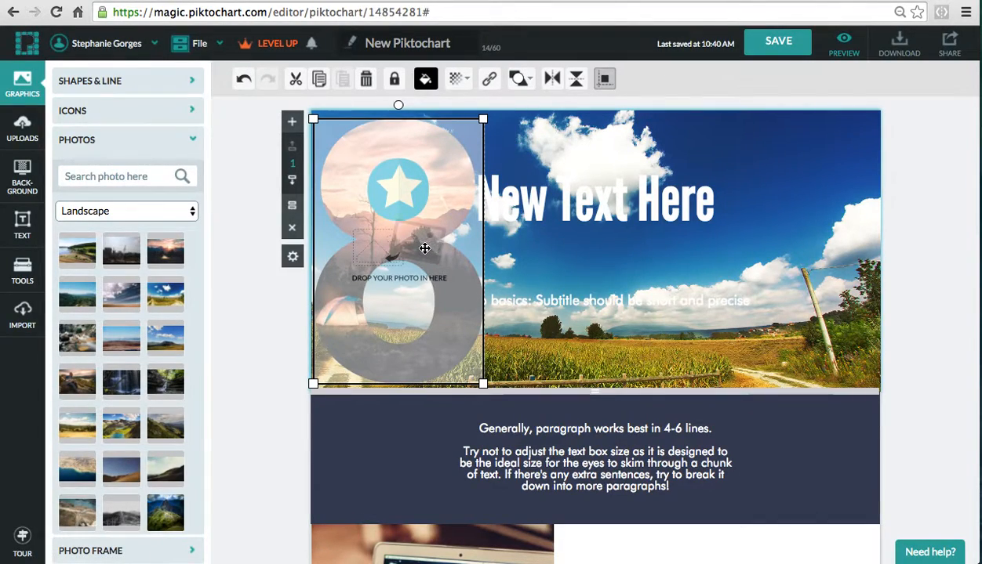
# Move the number 8 frame to the header's right end and unmask its campsite photo.
pyautogui.moveTo(420, 259); pyautogui.dragTo(821, 256)
pyautogui.doubleClick(821, 256)
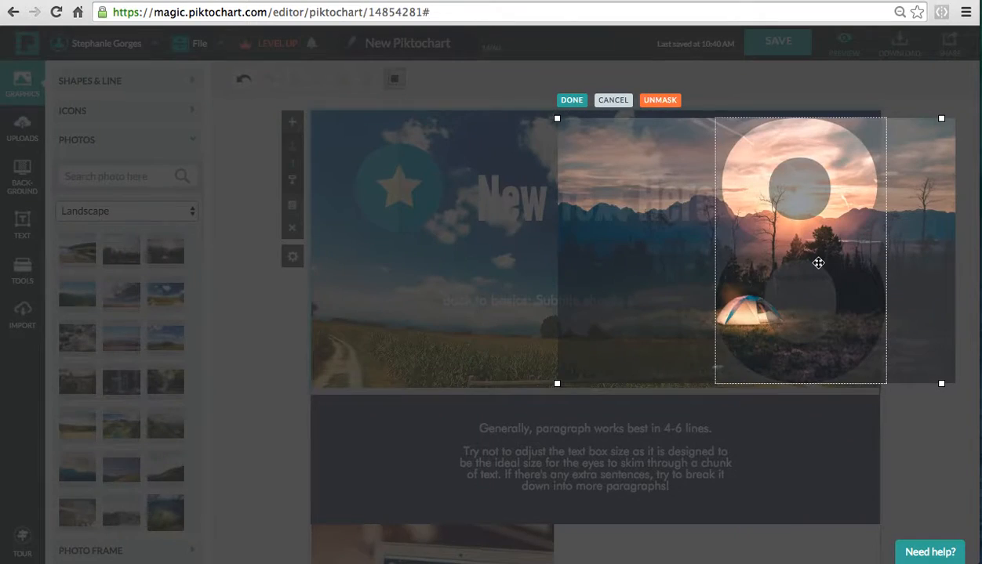
pyautogui.click(658, 100)
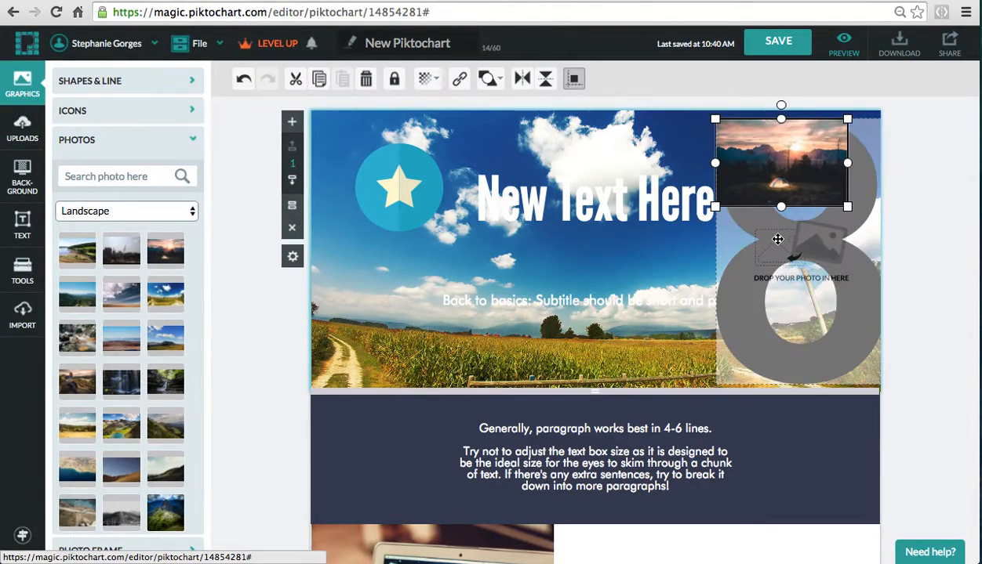
# Mask the loose campsite photo with the number 8 frame again and deselect it.
pyautogui.moveTo(811, 197); pyautogui.dragTo(808, 265)
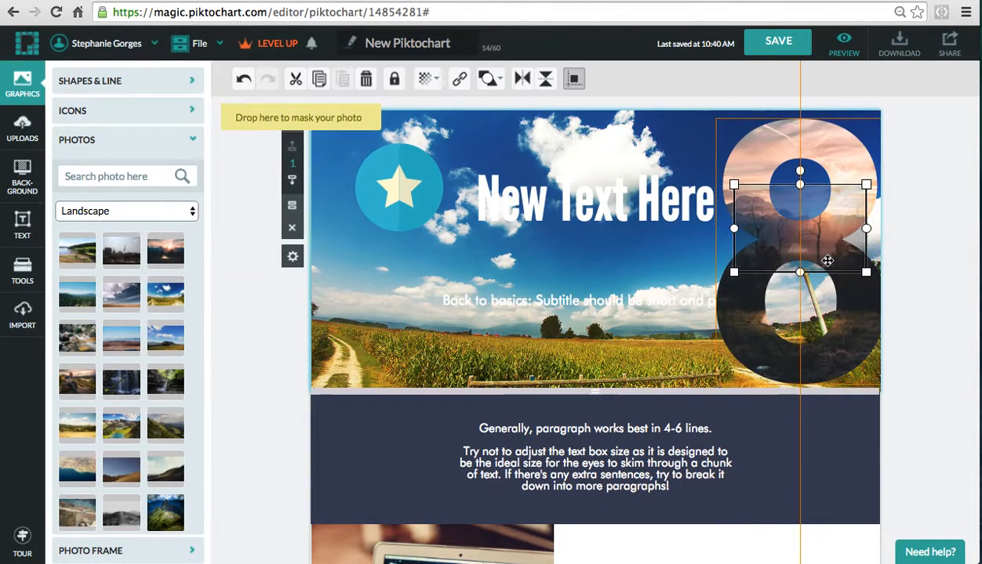
pyautogui.click(919, 348)
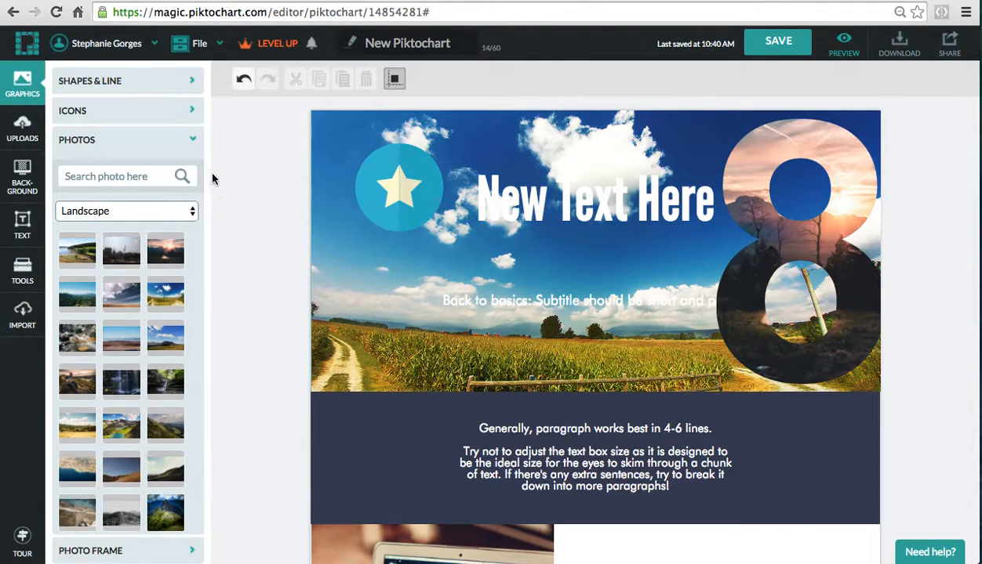
# Close the photo library and look at the images uploaded to the account.
pyautogui.click(190, 140)
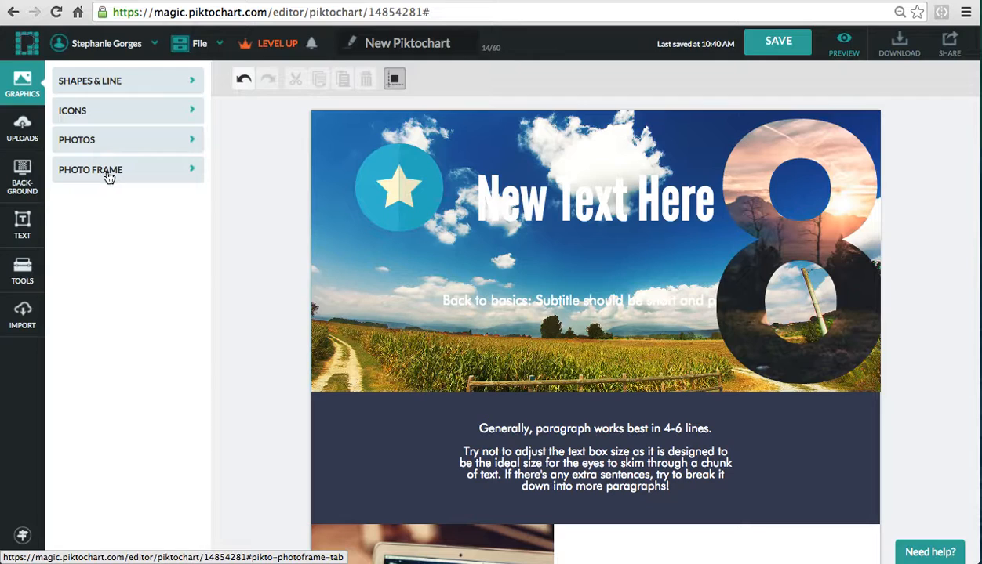
pyautogui.click(23, 129)
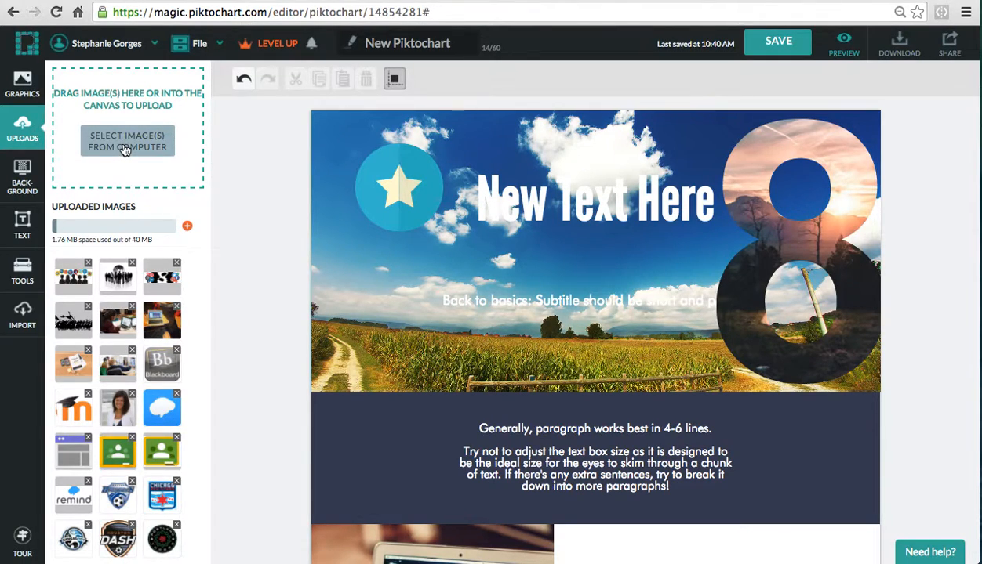
# Open the background settings for the dark blue paragraph block below the header.
pyautogui.click(27, 176)
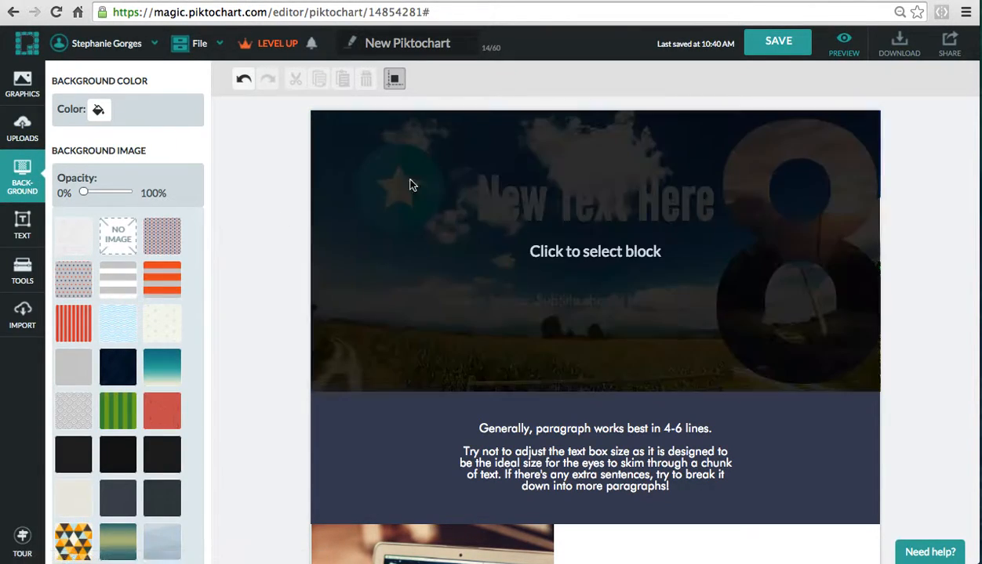
pyautogui.scroll(-3, 435, 184)
pyautogui.click(369, 318)
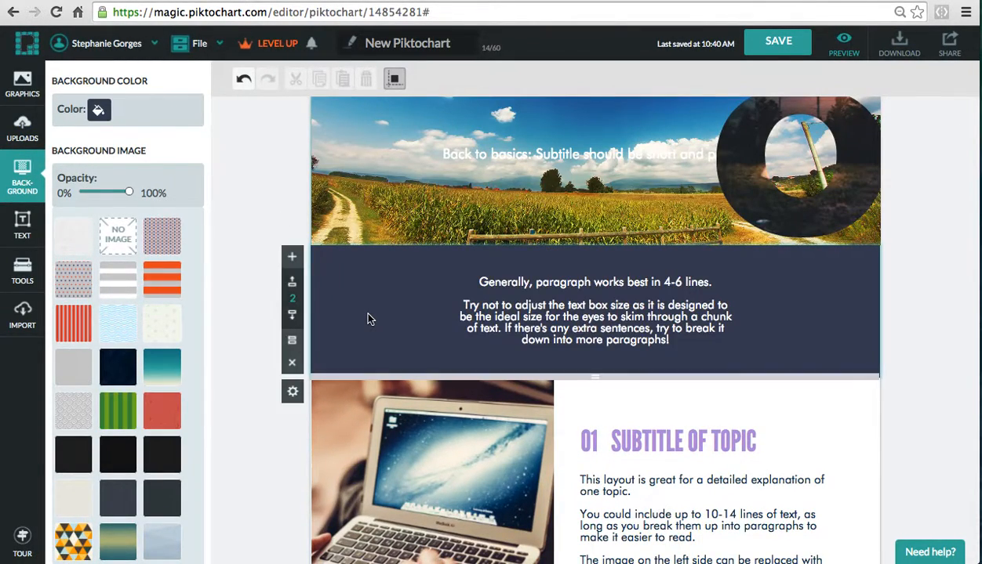
pyautogui.scroll(-2, 369, 319)
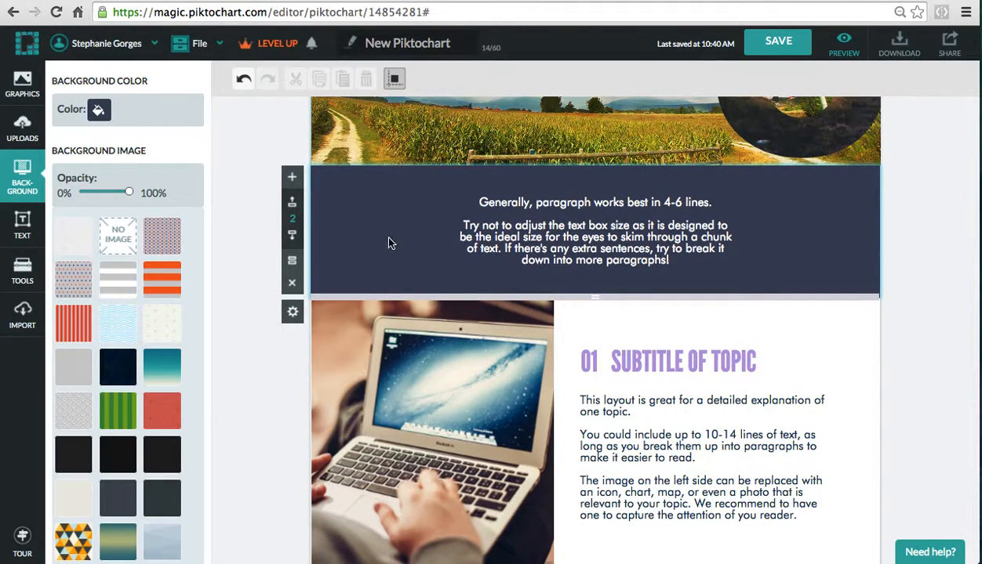
# Try wave, teal gradient, red, dark, cream, orange triangle, green gradient and light blue background images on the paragraph block.
pyautogui.click(128, 325)
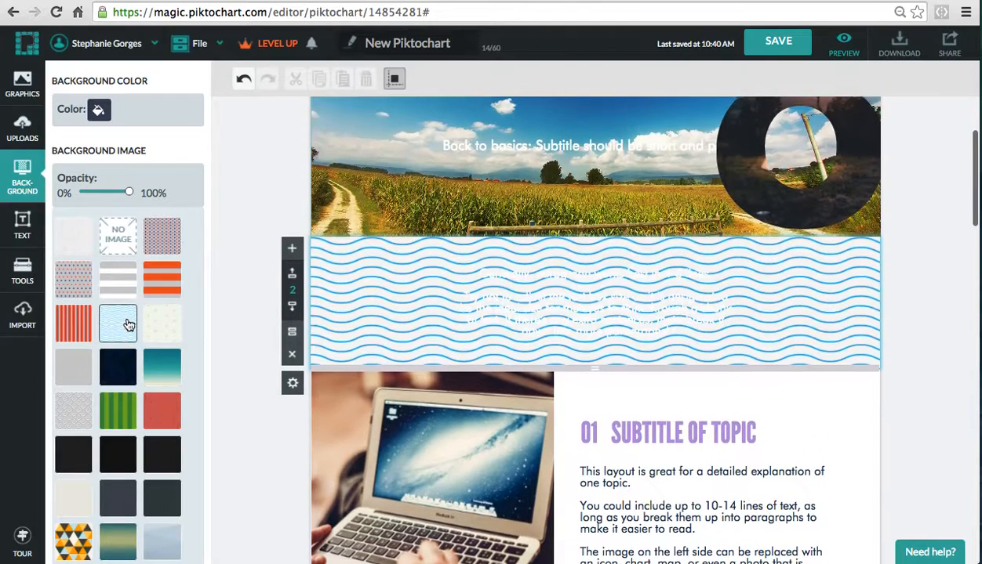
pyautogui.click(173, 367)
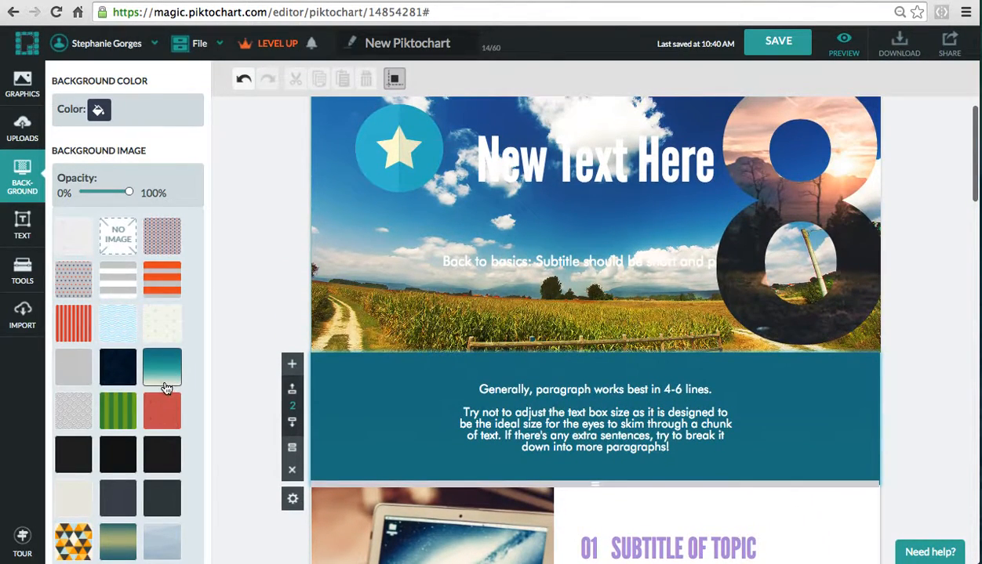
pyautogui.click(166, 420)
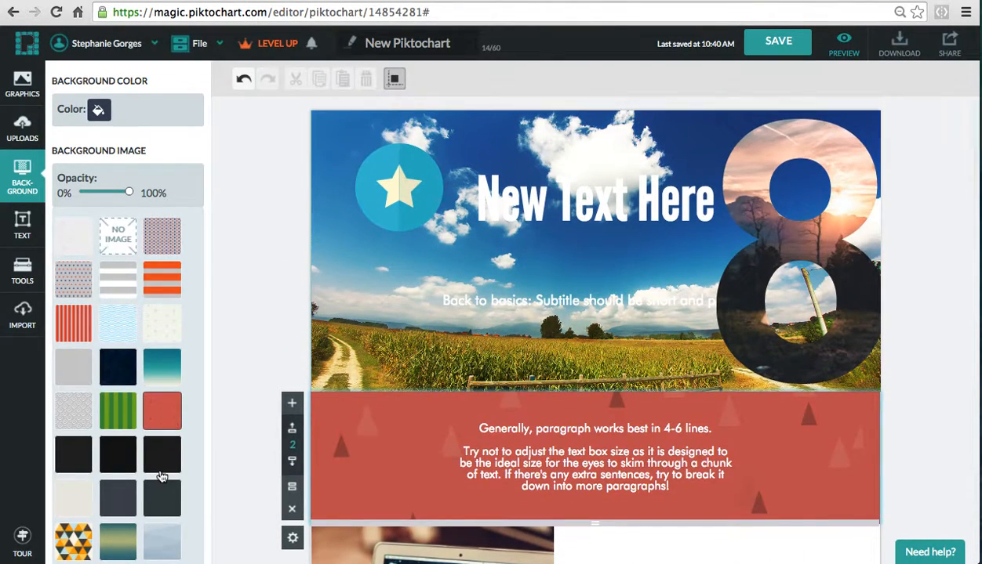
pyautogui.click(167, 502)
pyautogui.click(127, 502)
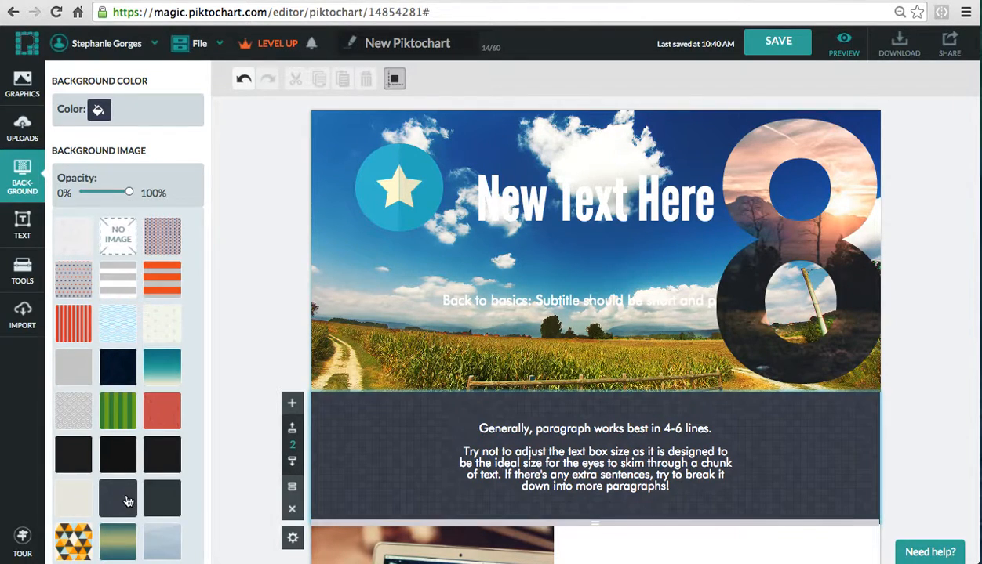
pyautogui.click(69, 501)
pyautogui.click(67, 549)
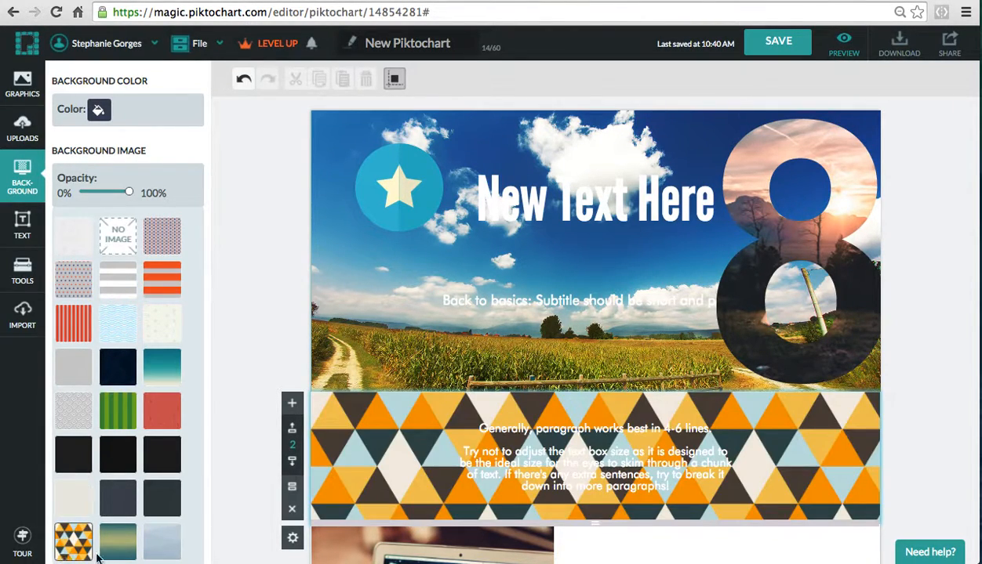
pyautogui.click(116, 549)
pyautogui.click(161, 548)
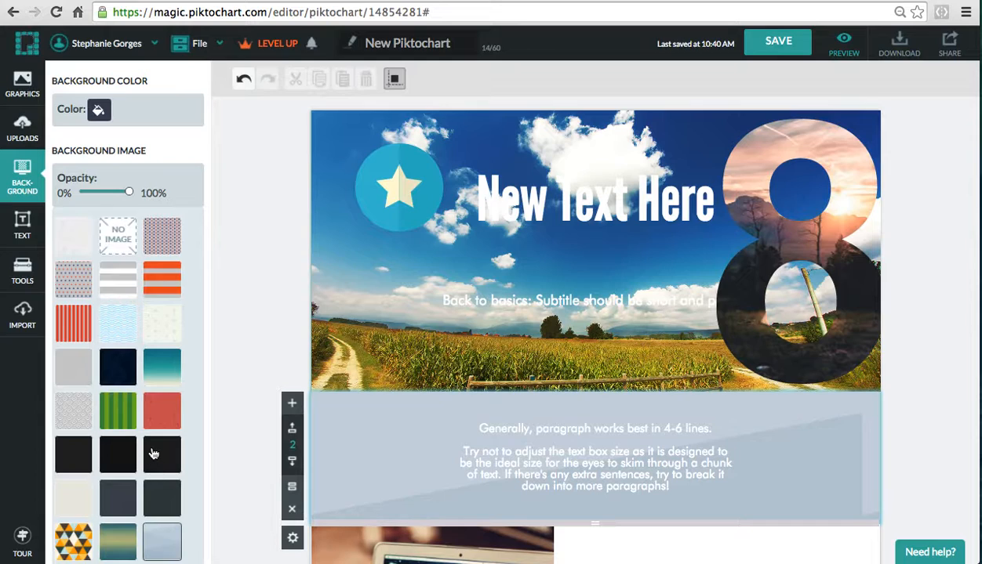
# Preview the necktie, star and brick backgrounds on the paragraph block, then apply the plain gray swatch above the star pattern.
pyautogui.scroll(-4, 154, 455)
pyautogui.scroll(-1, 154, 453)
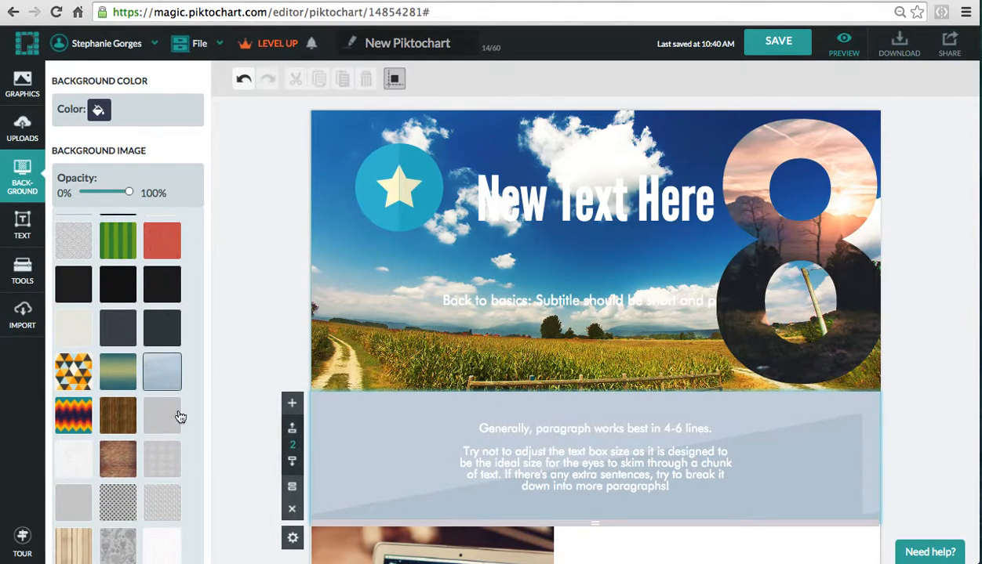
pyautogui.click(165, 499)
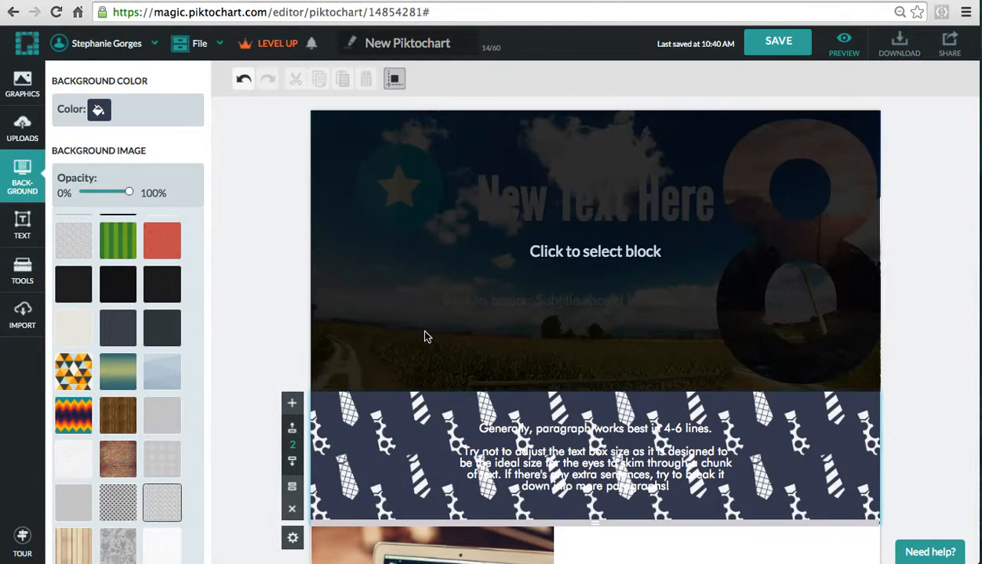
pyautogui.click(165, 462)
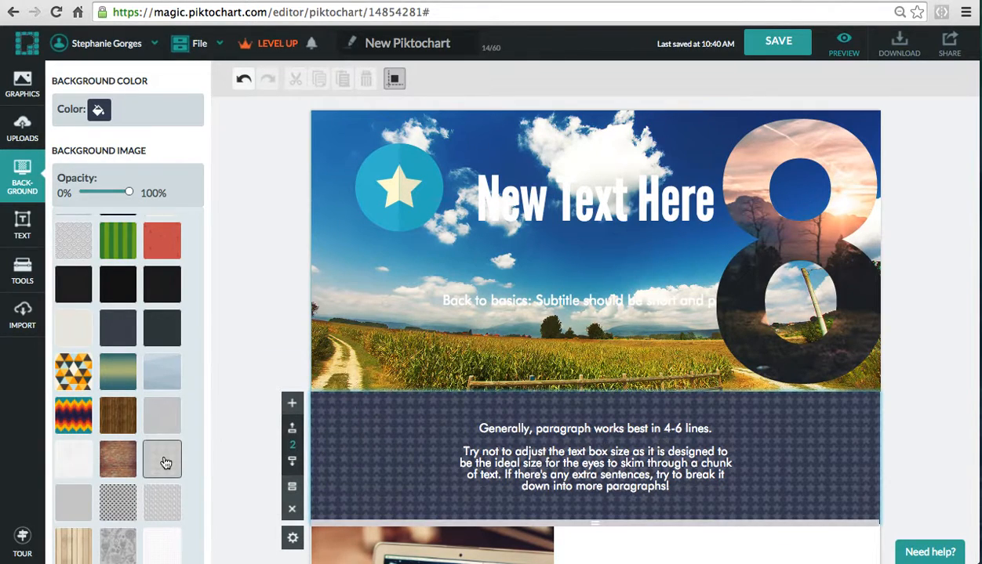
pyautogui.click(128, 461)
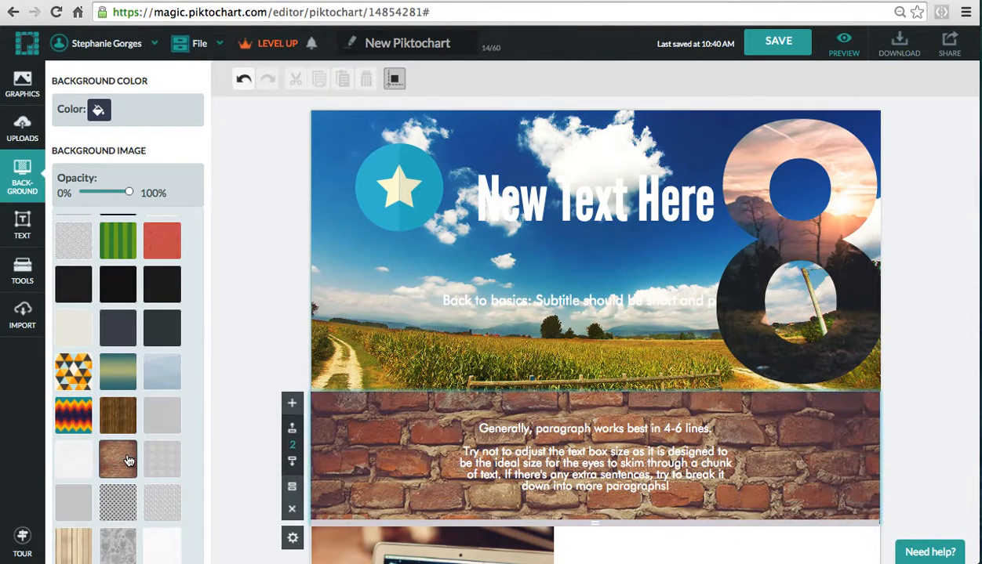
pyautogui.click(161, 419)
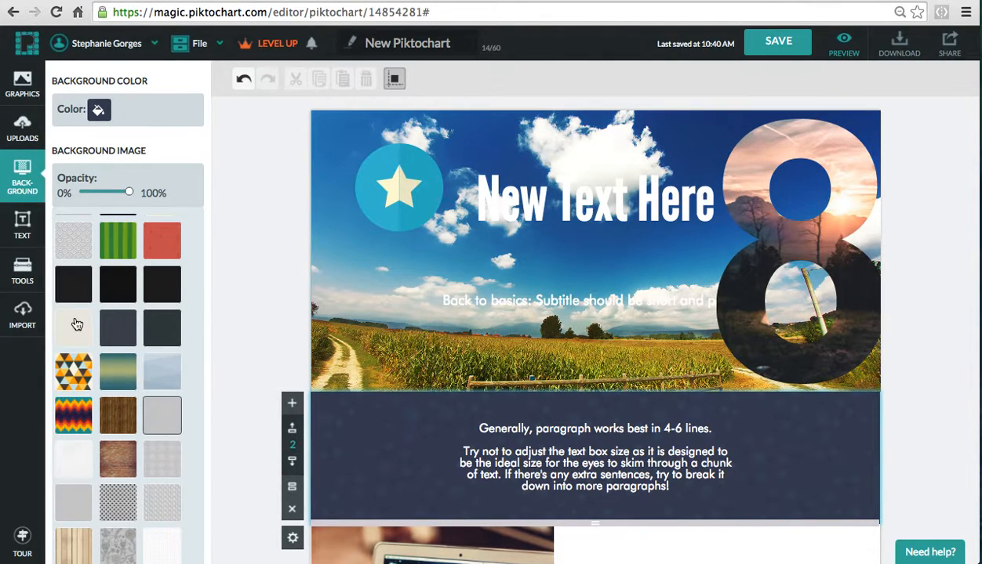
# Replace the header's "Back to basics" subtitle line with a new Subtitle text reading "Landscape".
pyautogui.click(23, 225)
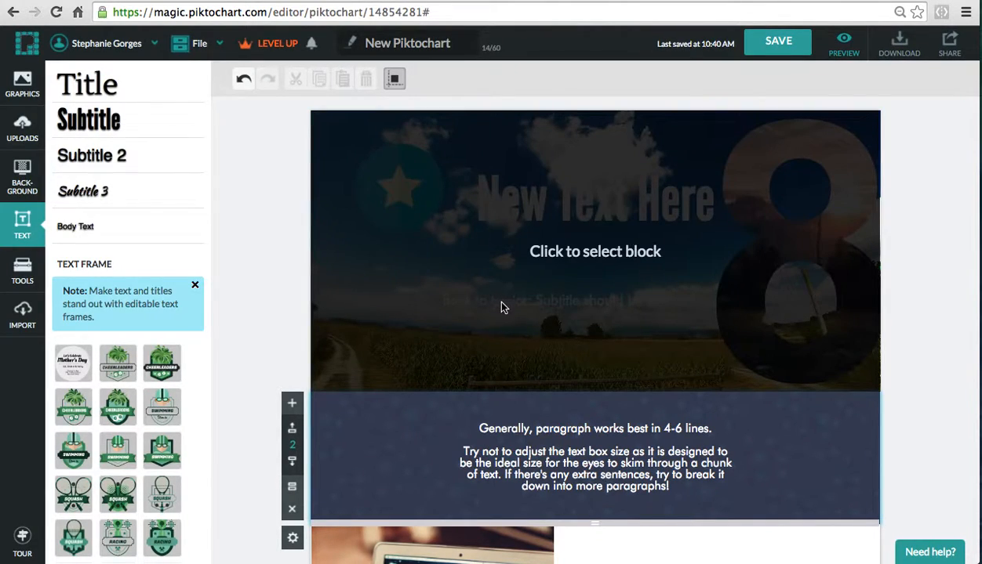
pyautogui.click(503, 304)
pyautogui.click(502, 304)
pyautogui.press('Delete')
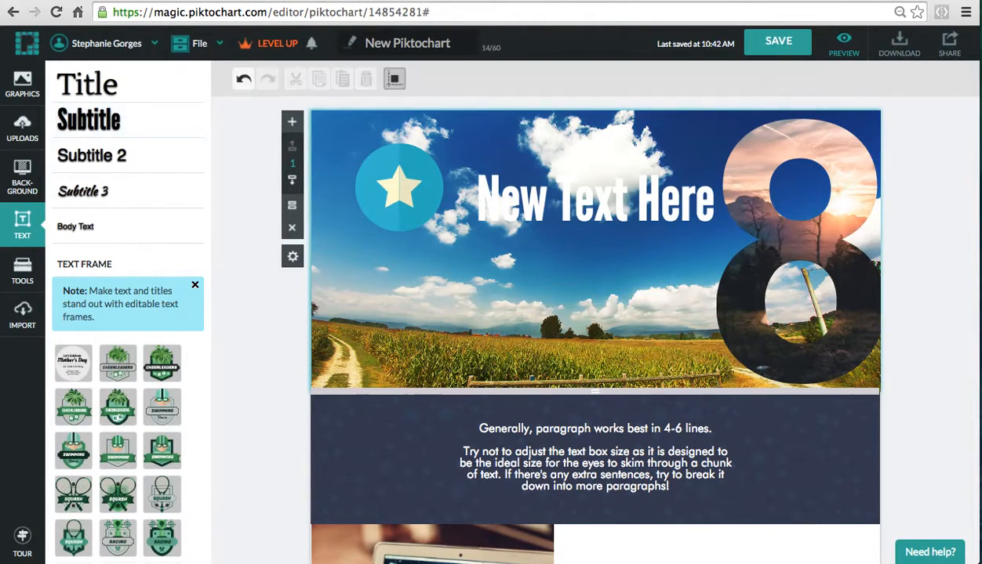
pyautogui.moveTo(94, 132); pyautogui.dragTo(496, 314)
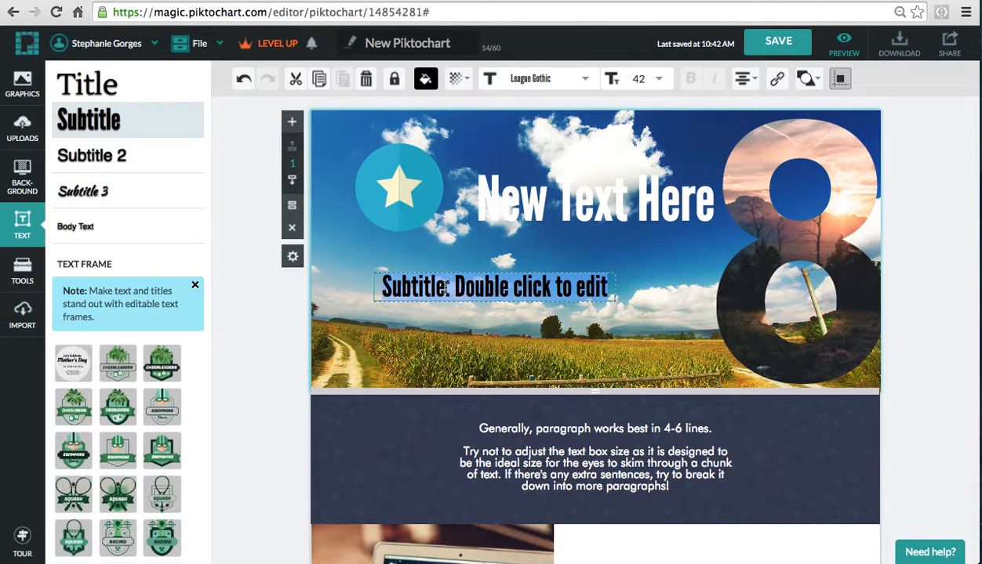
pyautogui.write('Landscape')
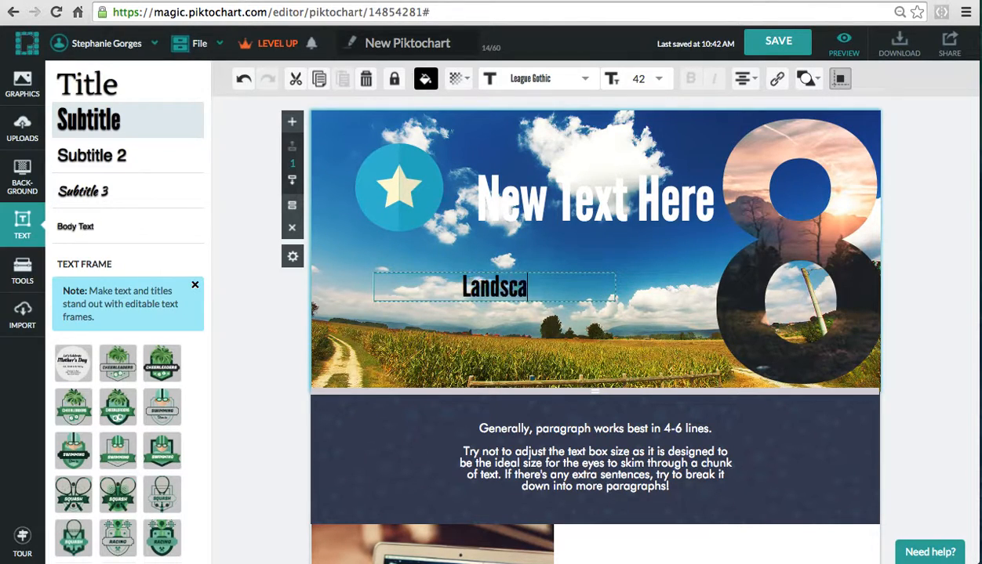
# Set the "Landscape" subtitle's font to Lobster and move it down onto the header's cornfield.
pyautogui.click(555, 81)
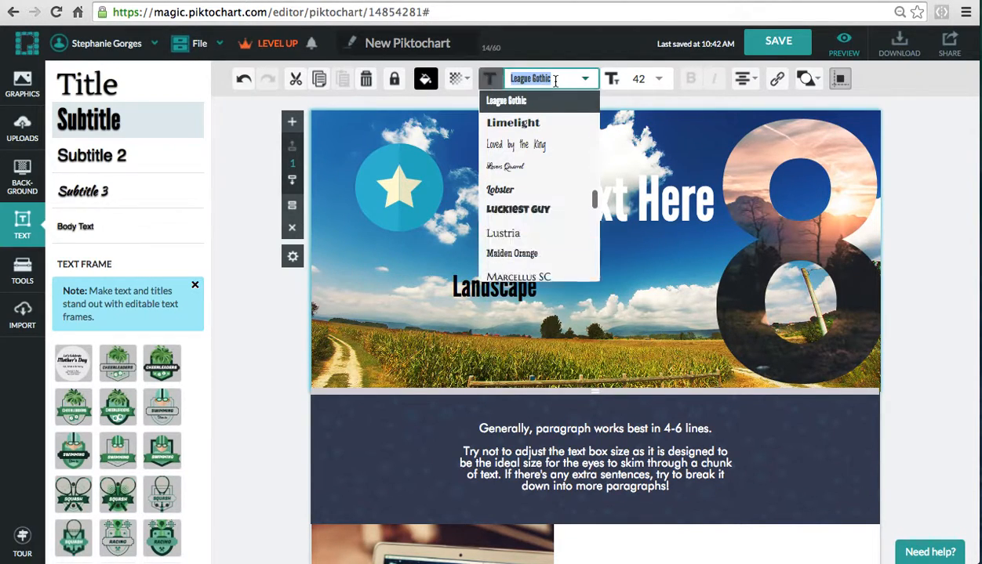
pyautogui.click(539, 191)
pyautogui.click(501, 284)
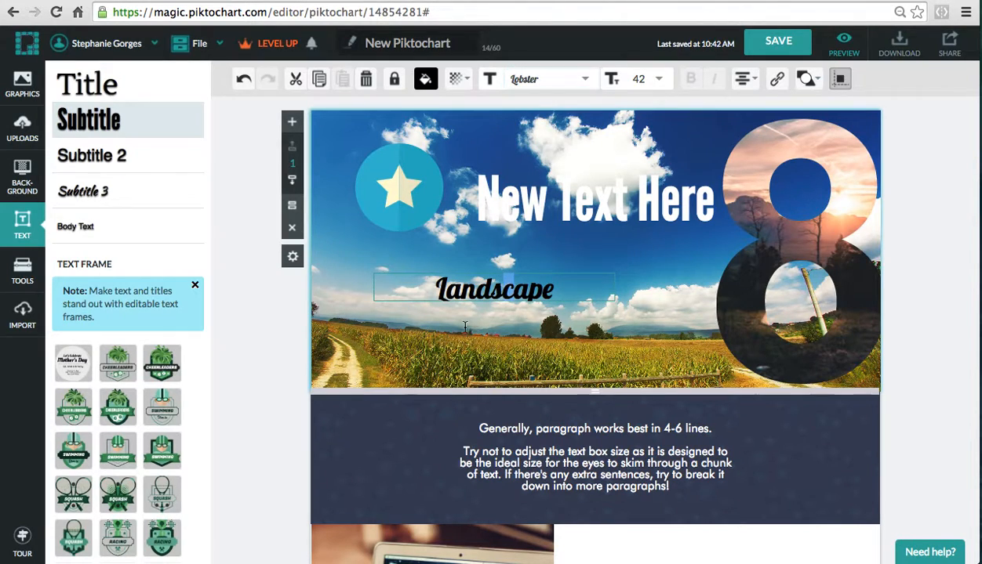
pyautogui.click(644, 274)
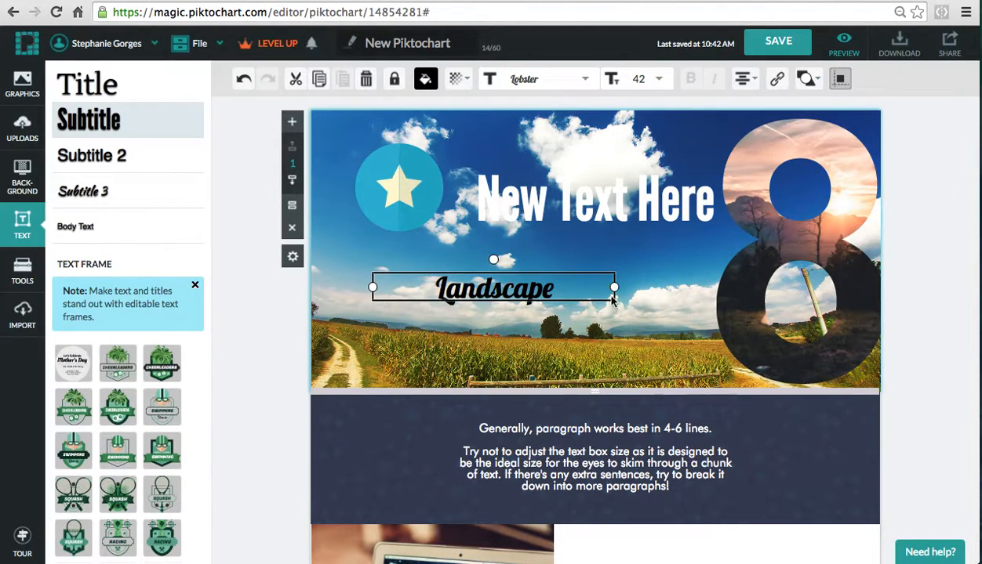
pyautogui.moveTo(584, 300); pyautogui.dragTo(657, 363)
# Change the "Landscape" subtitle's font to Marcellus SC and its size to 44.
pyautogui.click(566, 81)
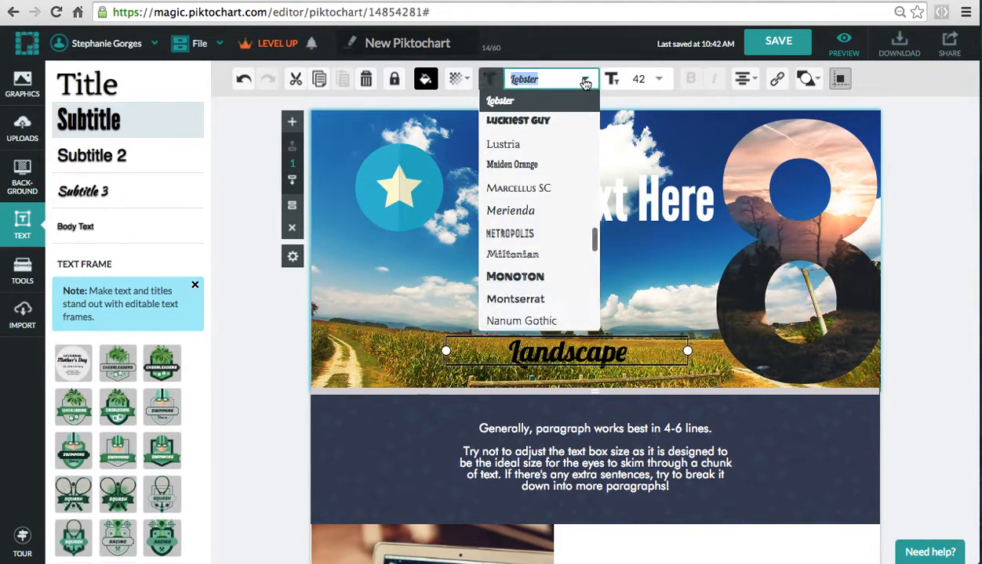
pyautogui.click(558, 189)
pyautogui.click(639, 81)
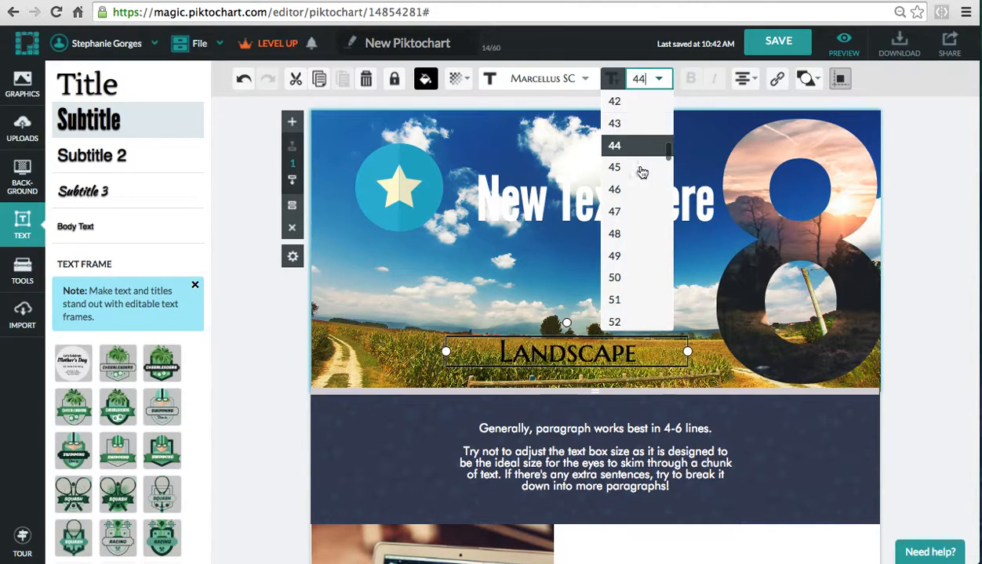
pyautogui.click(627, 144)
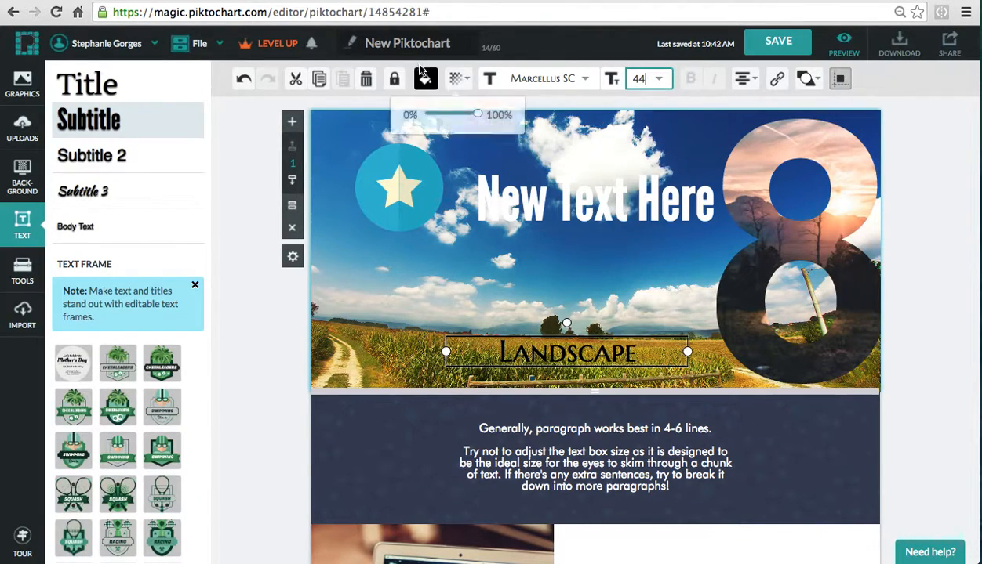